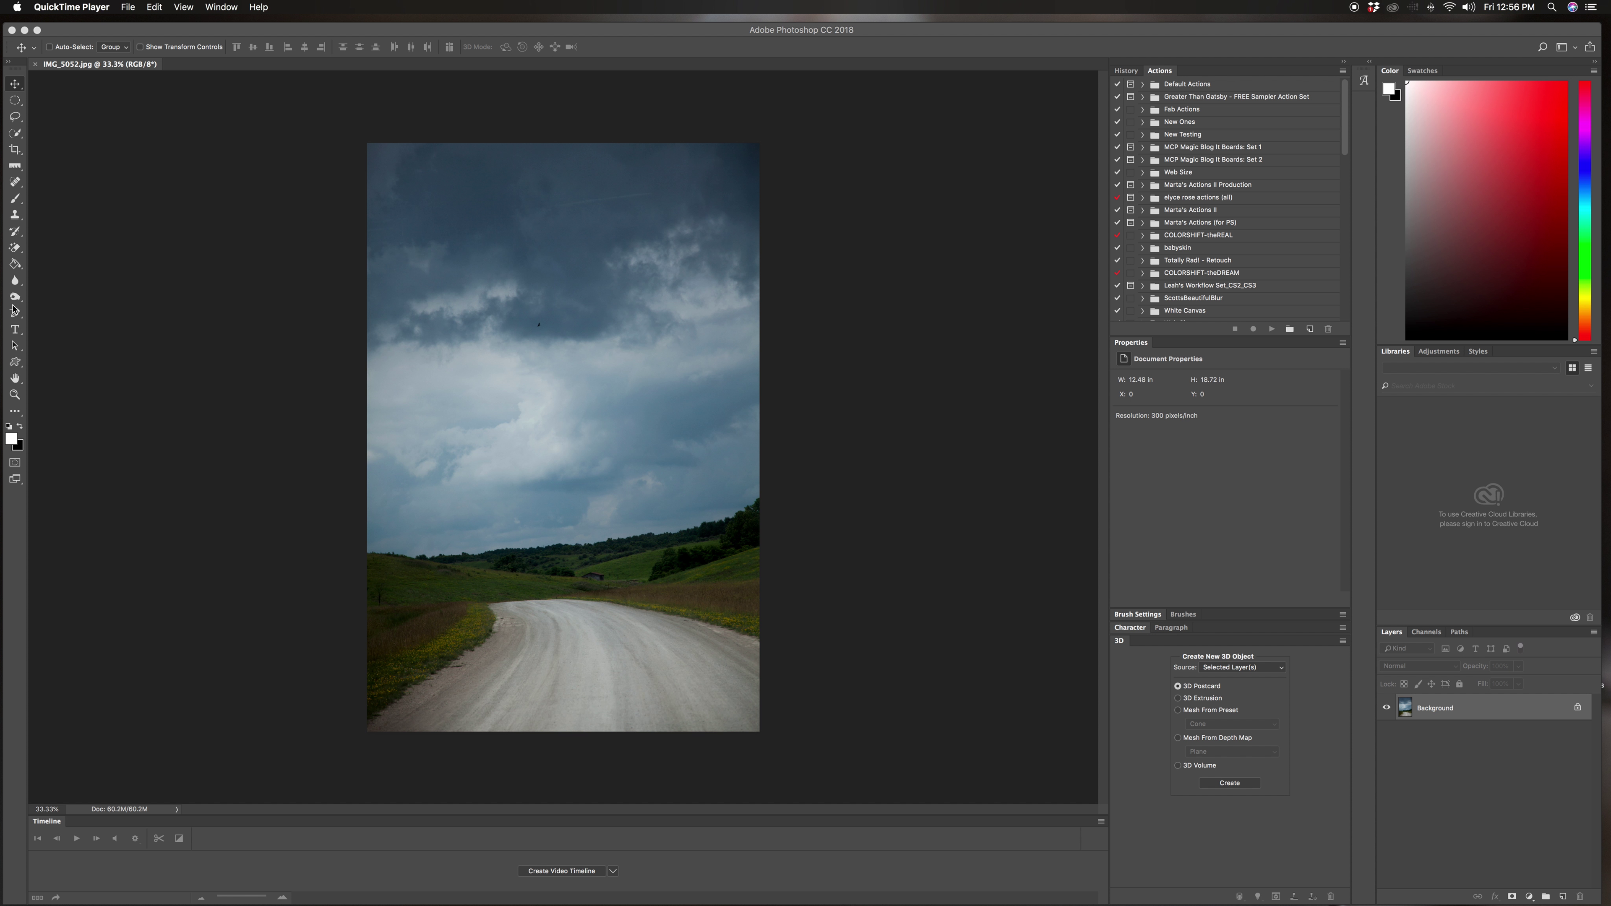
Step: Pick the Horizontal Type tool and set the font family to Impact at 60 pt
{"action": "left_click", "coordinate": [15, 331]}
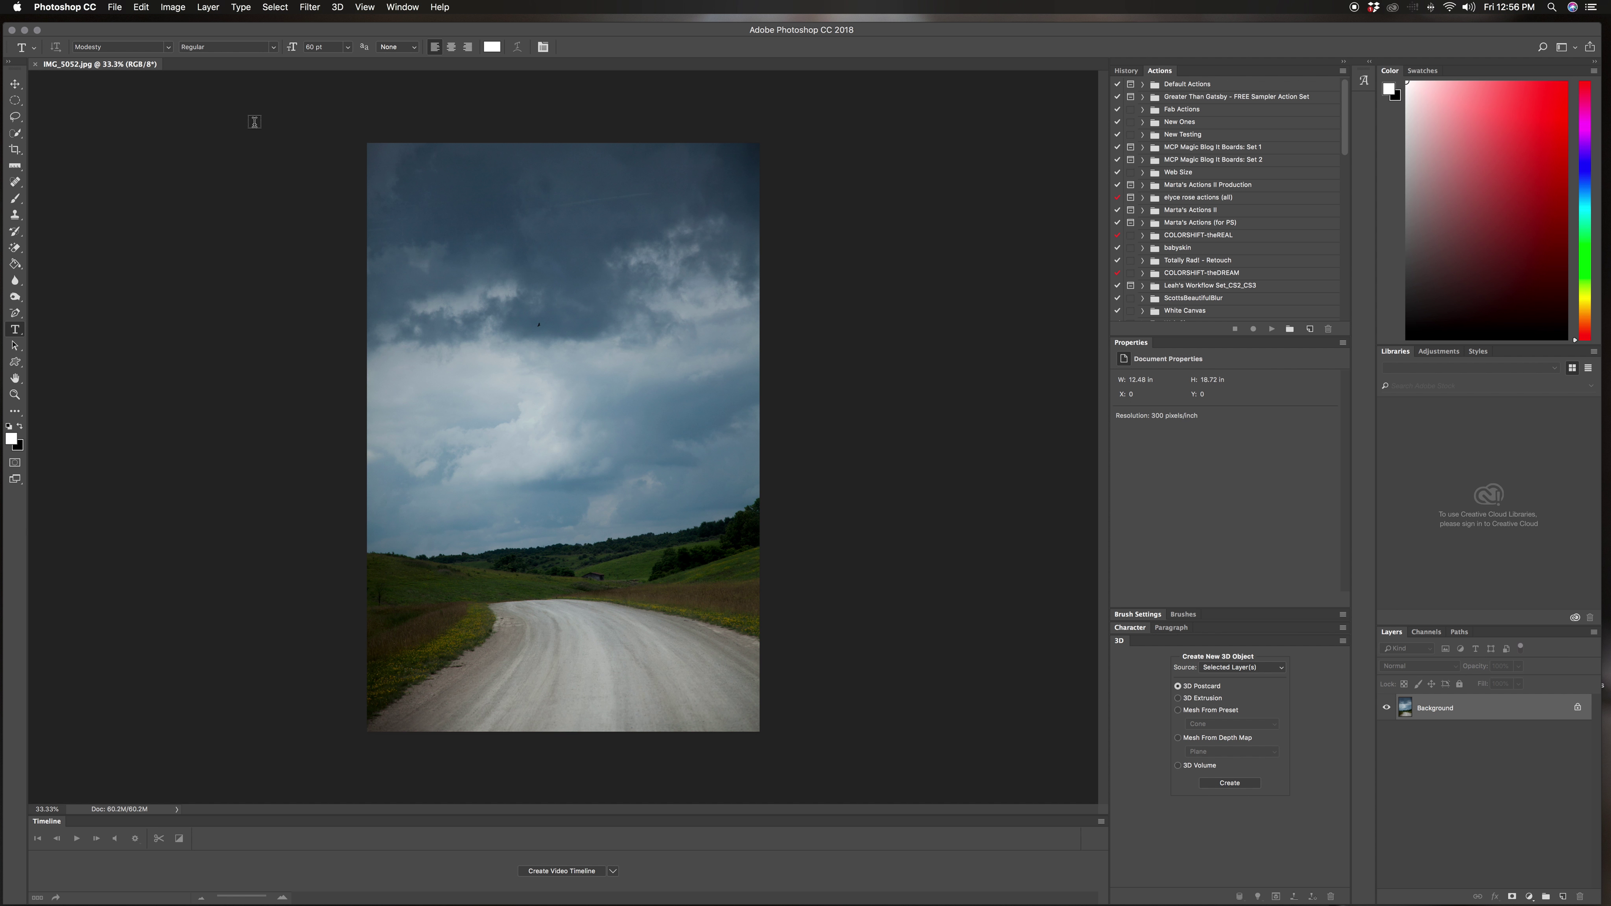
{"action": "left_click", "coordinate": [167, 47]}
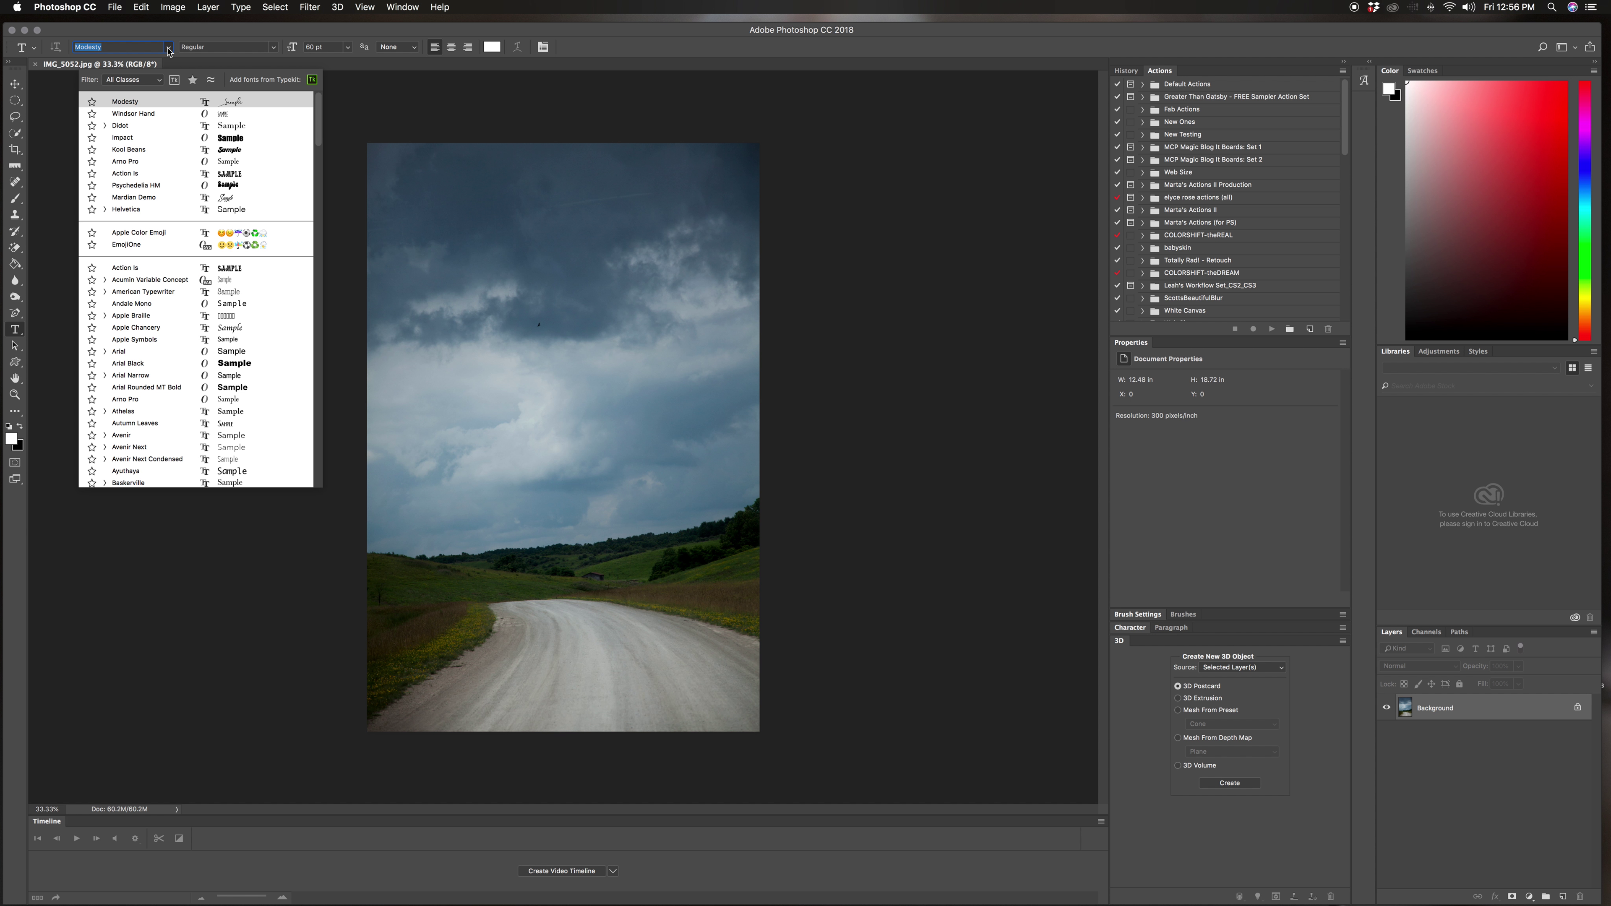
{"action": "left_click", "coordinate": [153, 138]}
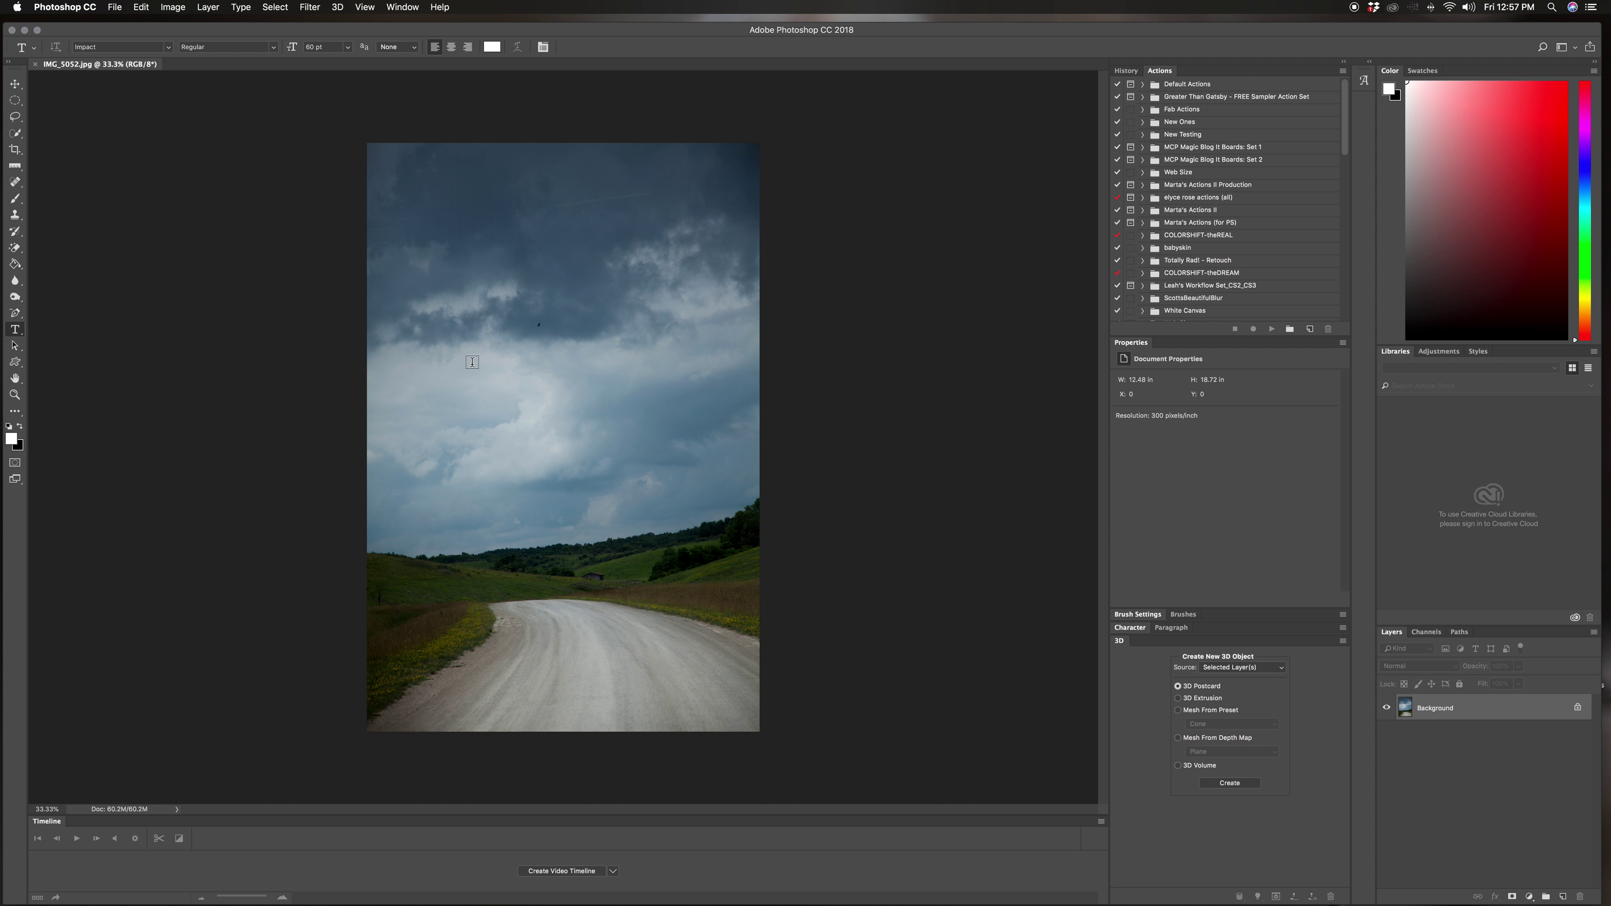
Step: Type WILDS in white Impact on the sky and shift it slightly right
{"action": "left_click", "coordinate": [432, 400]}
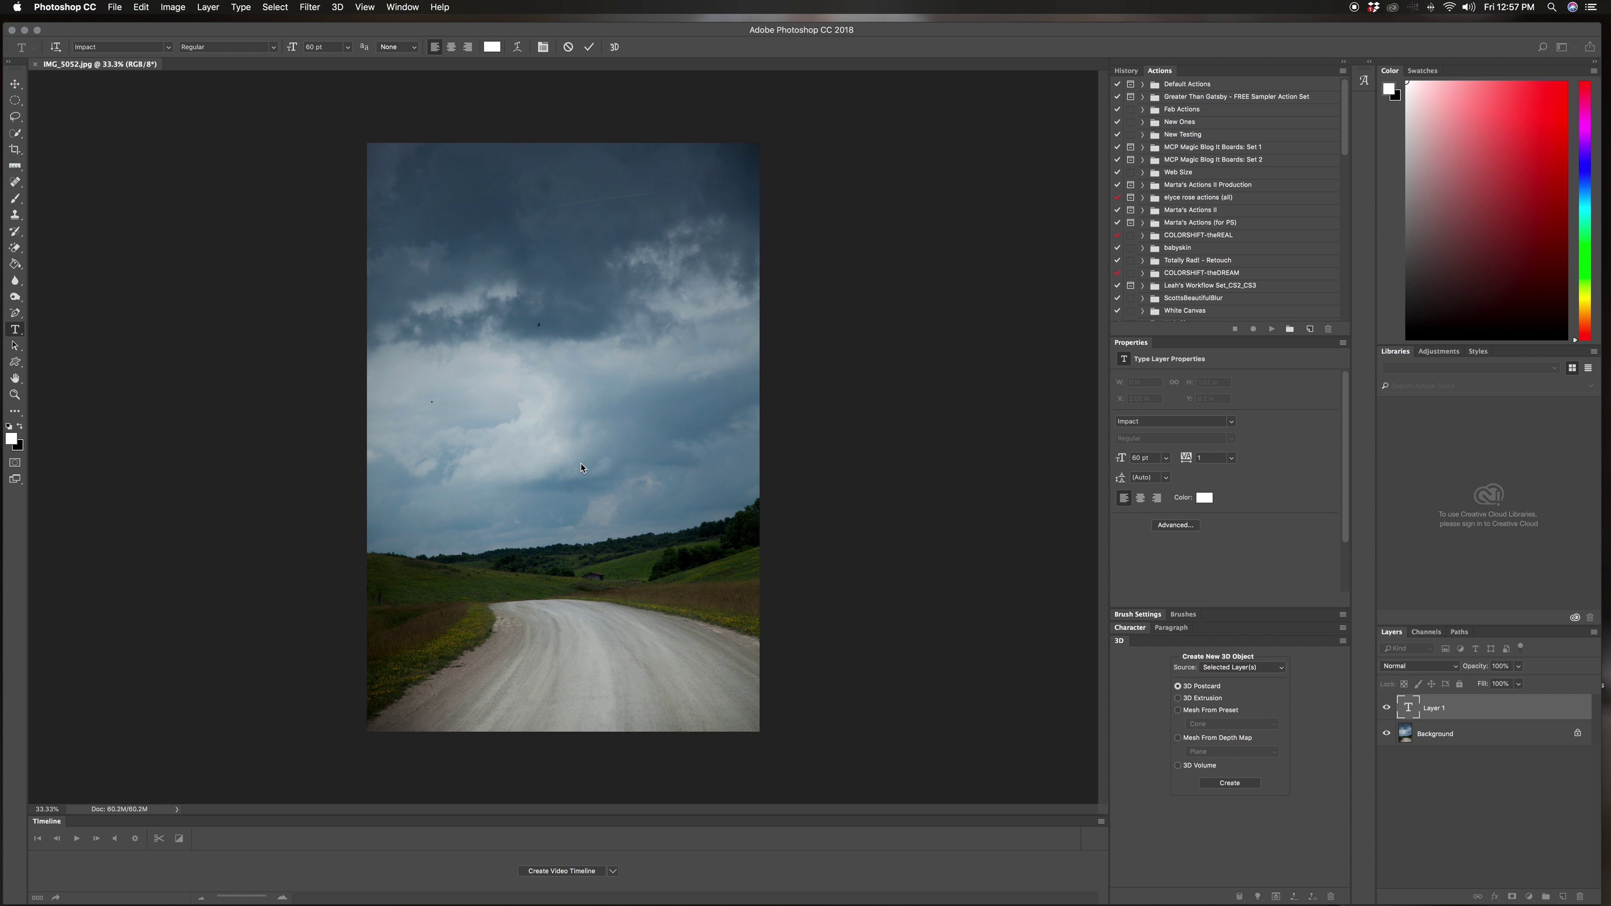
{"action": "type", "text": "WILDS"}
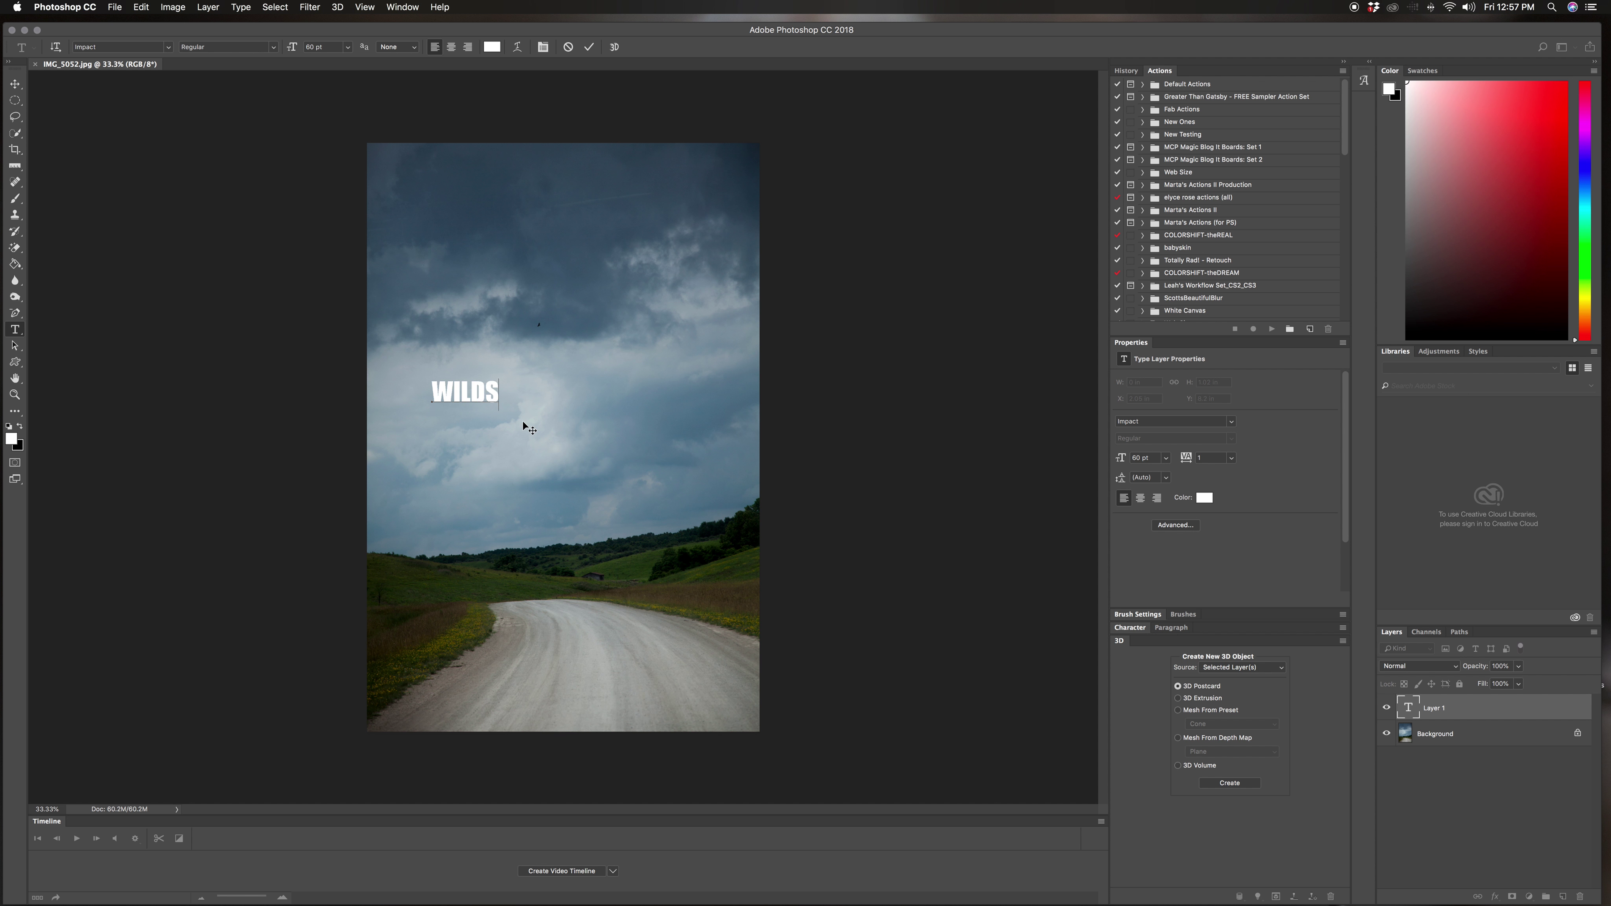
{"action": "left_click_drag", "start_coordinate": [526, 425], "coordinate": [584, 430]}
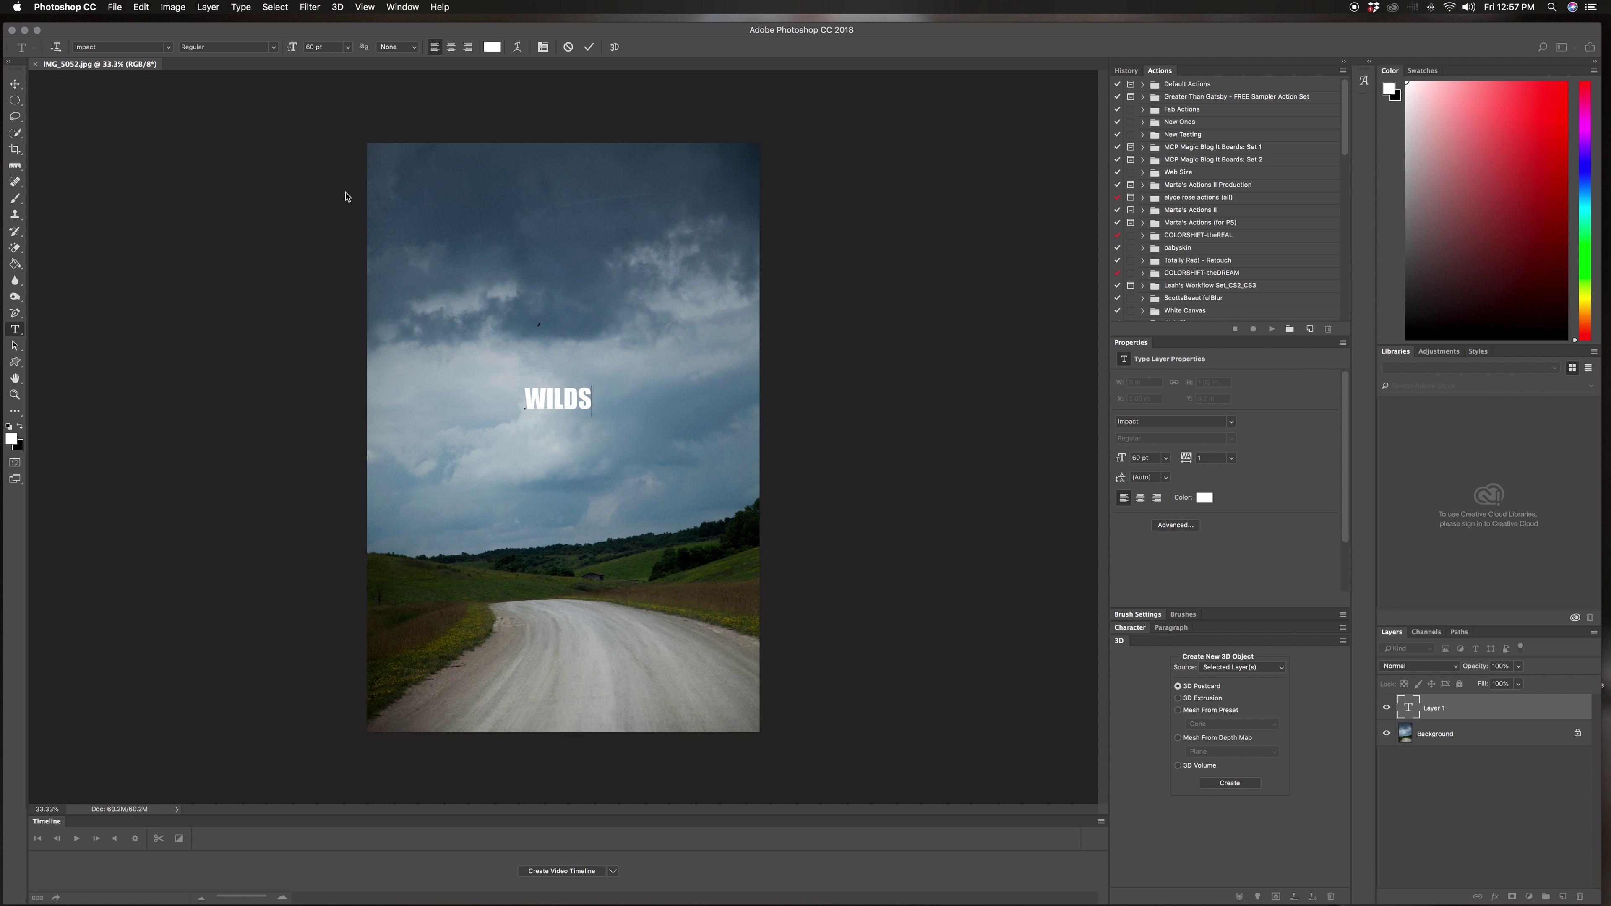
Step: Free Transform WILDS, enlarging and widening it to span nearly the full photo width
{"action": "left_click", "coordinate": [142, 7]}
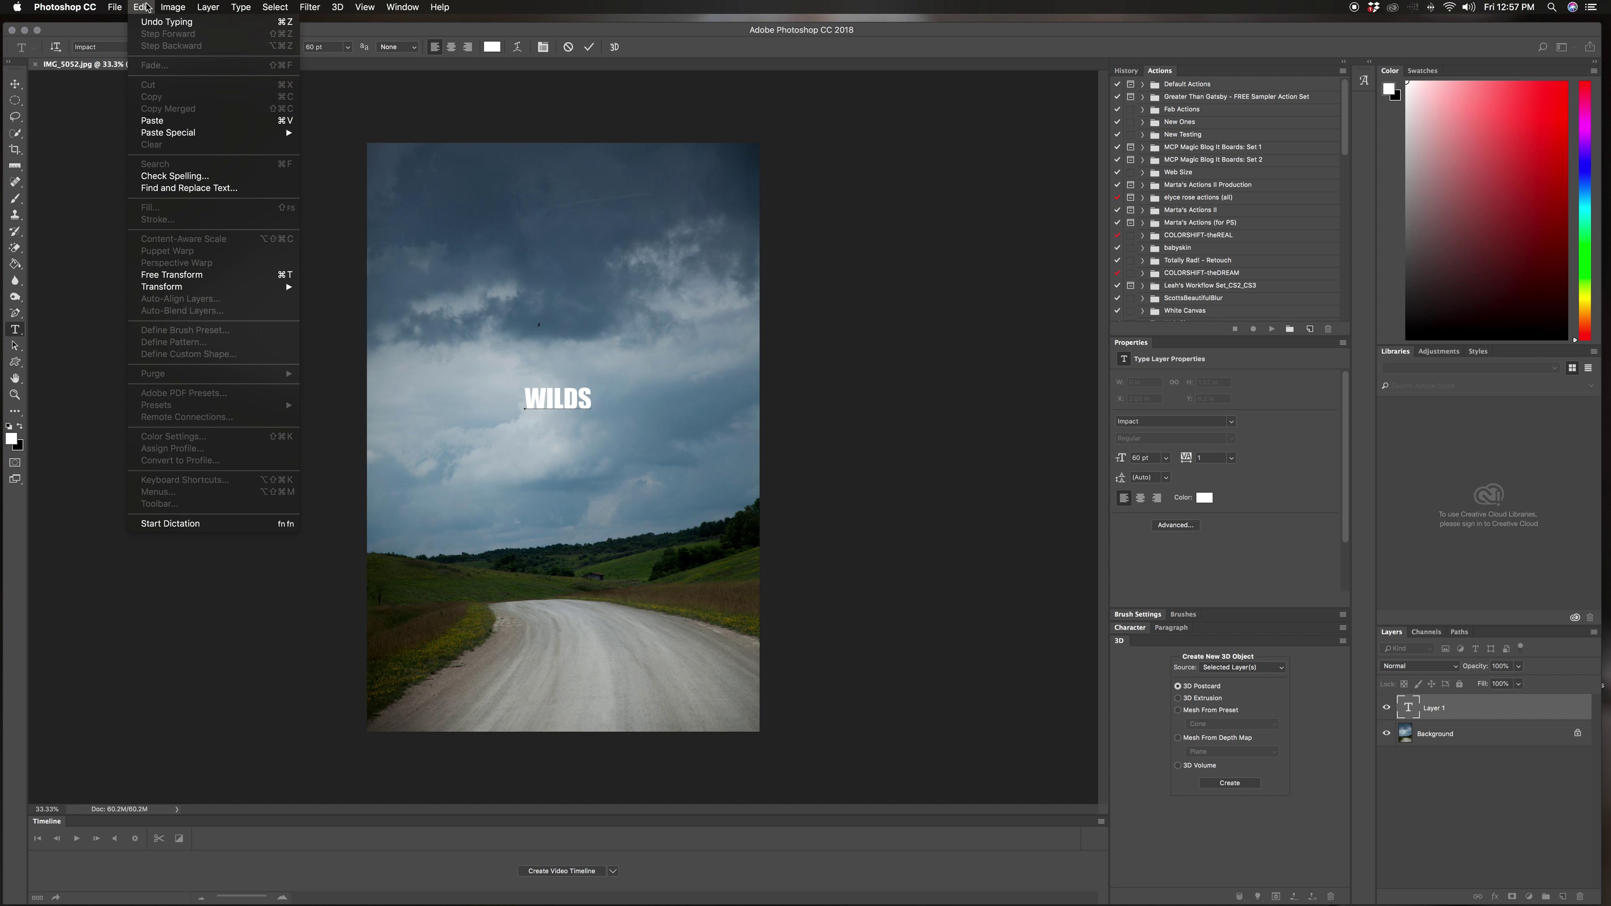
{"action": "left_click", "coordinate": [222, 276]}
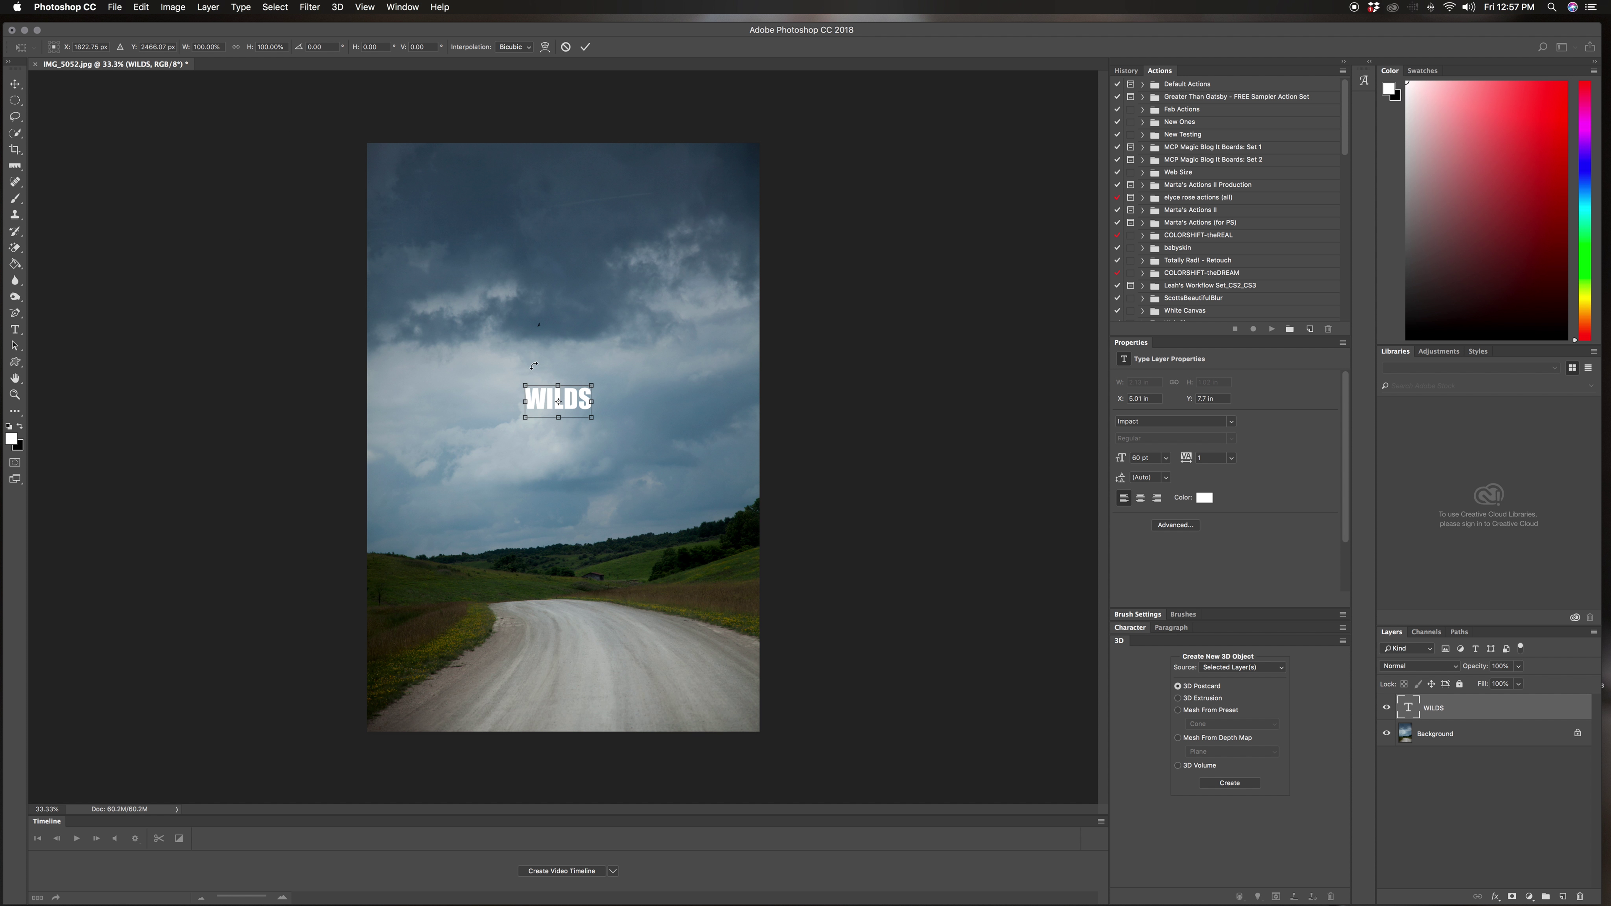
{"action": "left_click_drag", "start_coordinate": [526, 385], "coordinate": [422, 246]}
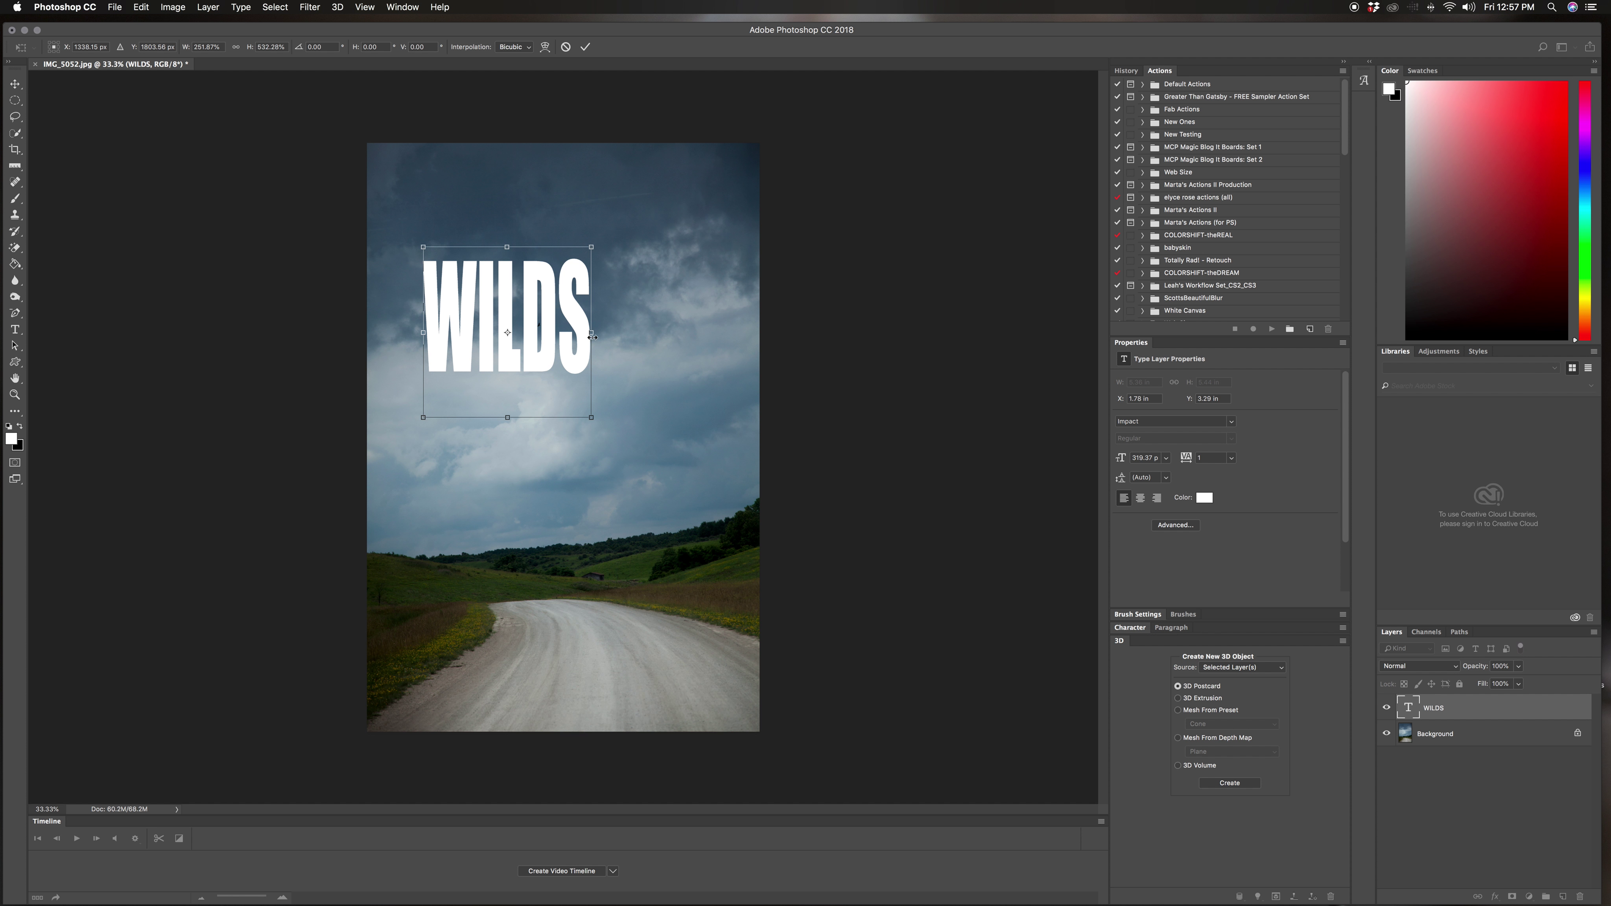
{"action": "left_click_drag", "start_coordinate": [592, 337], "coordinate": [671, 334]}
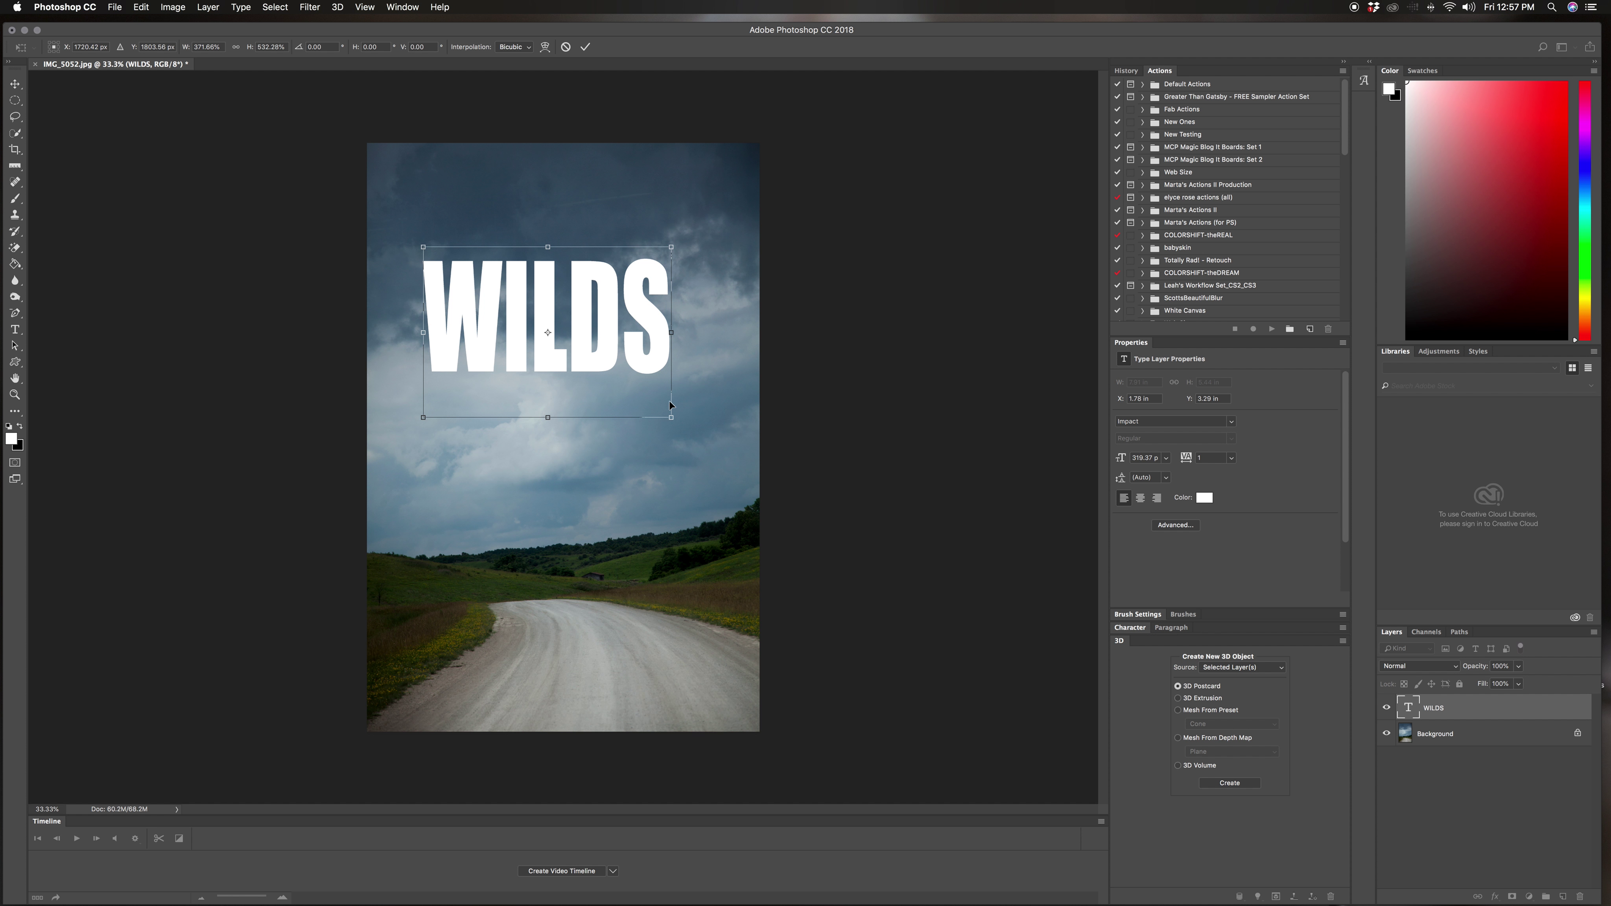
{"action": "left_click_drag", "start_coordinate": [673, 420], "coordinate": [683, 502]}
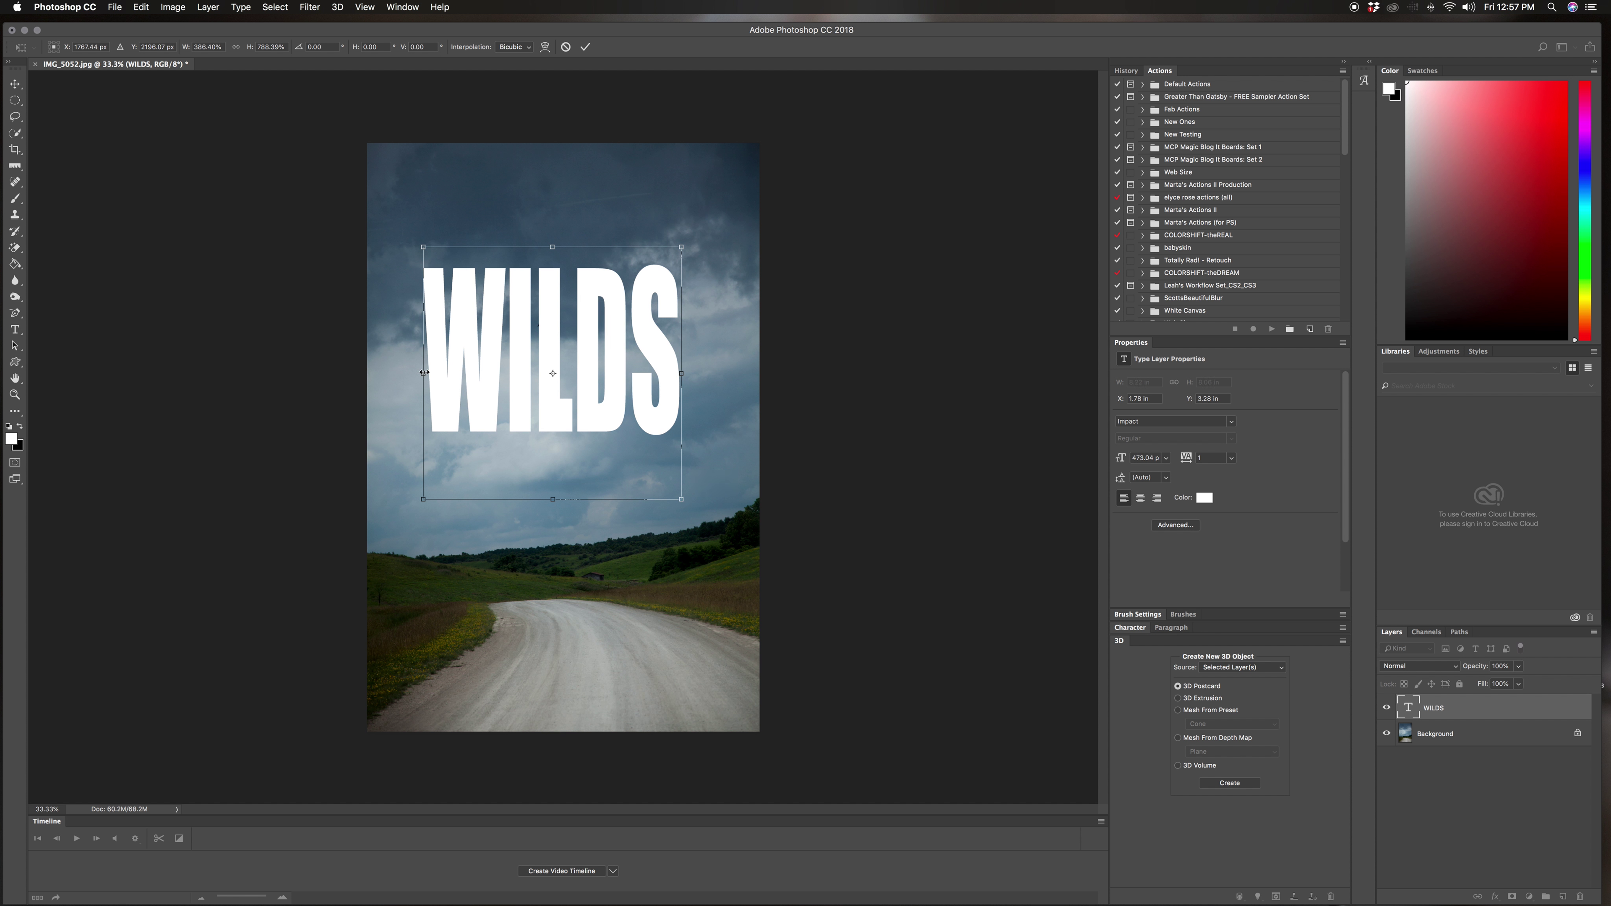
{"action": "left_click_drag", "start_coordinate": [425, 373], "coordinate": [388, 374]}
{"action": "left_click_drag", "start_coordinate": [681, 373], "coordinate": [735, 372]}
Step: Move WILDS down over the road and centre it, at about 543.52 pt
{"action": "left_click_drag", "start_coordinate": [602, 365], "coordinate": [602, 583]}
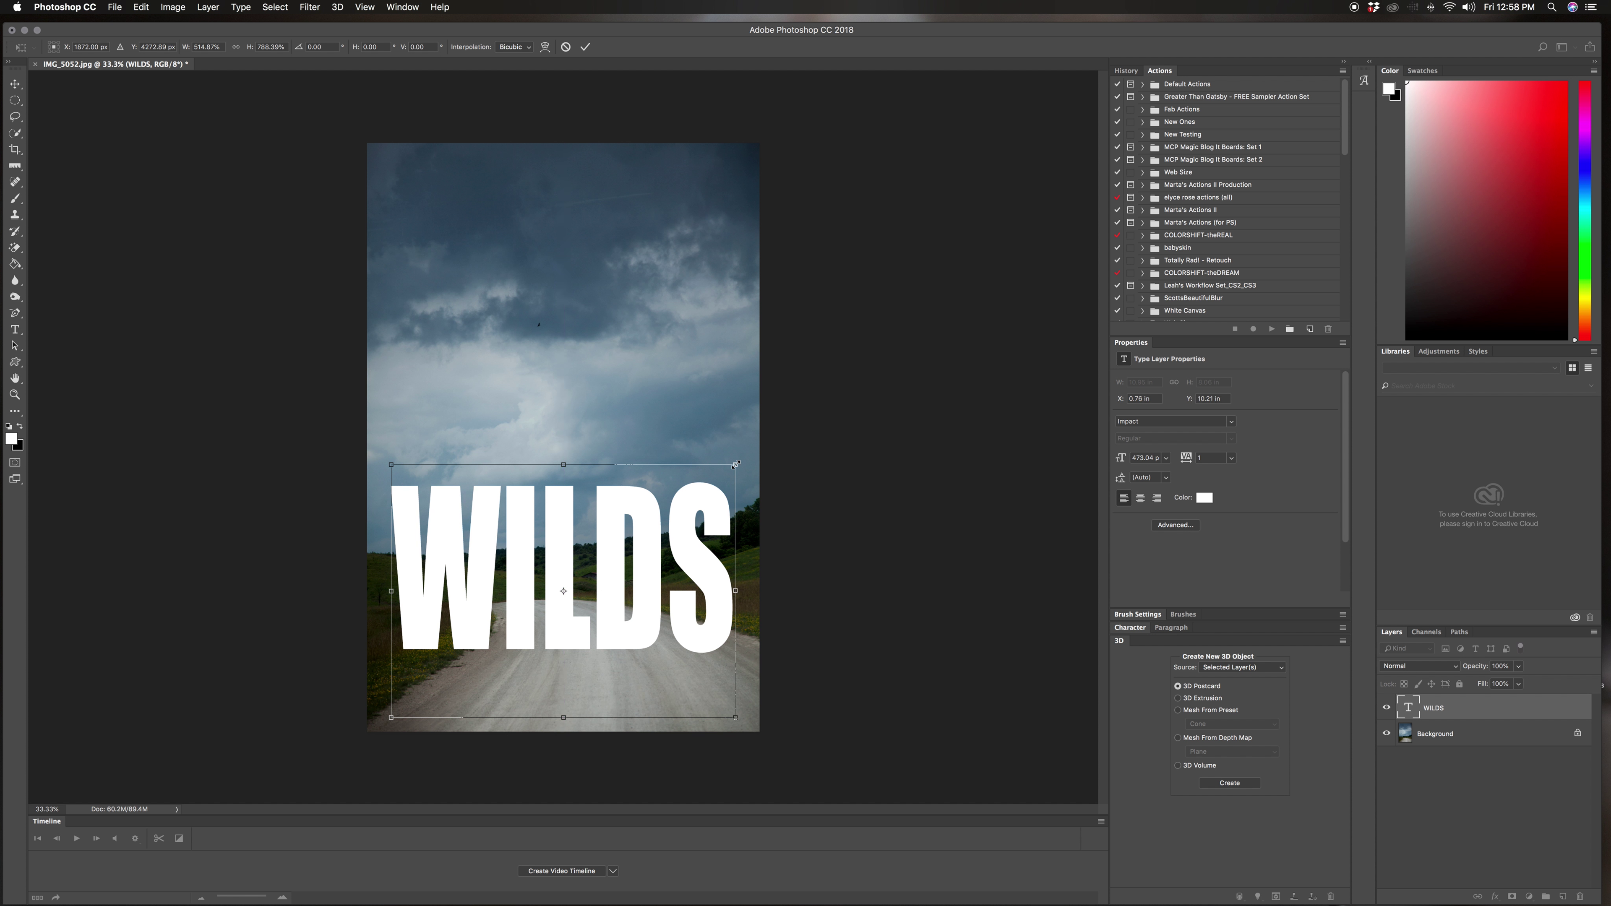
{"action": "left_click_drag", "start_coordinate": [735, 465], "coordinate": [738, 426]}
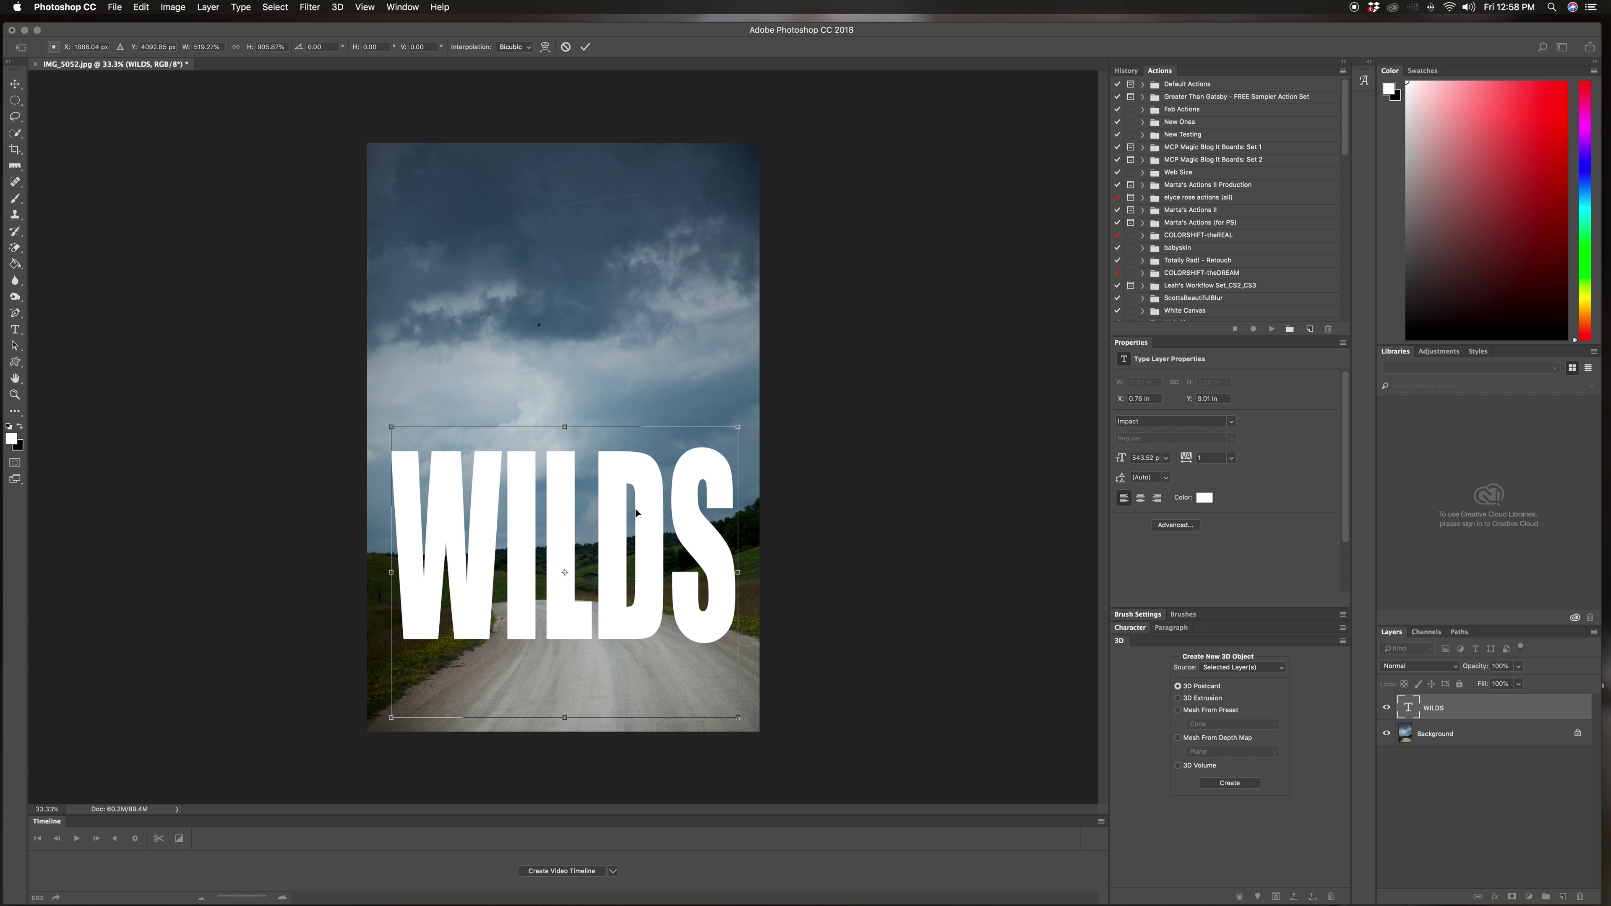
{"action": "left_click_drag", "start_coordinate": [634, 509], "coordinate": [634, 515]}
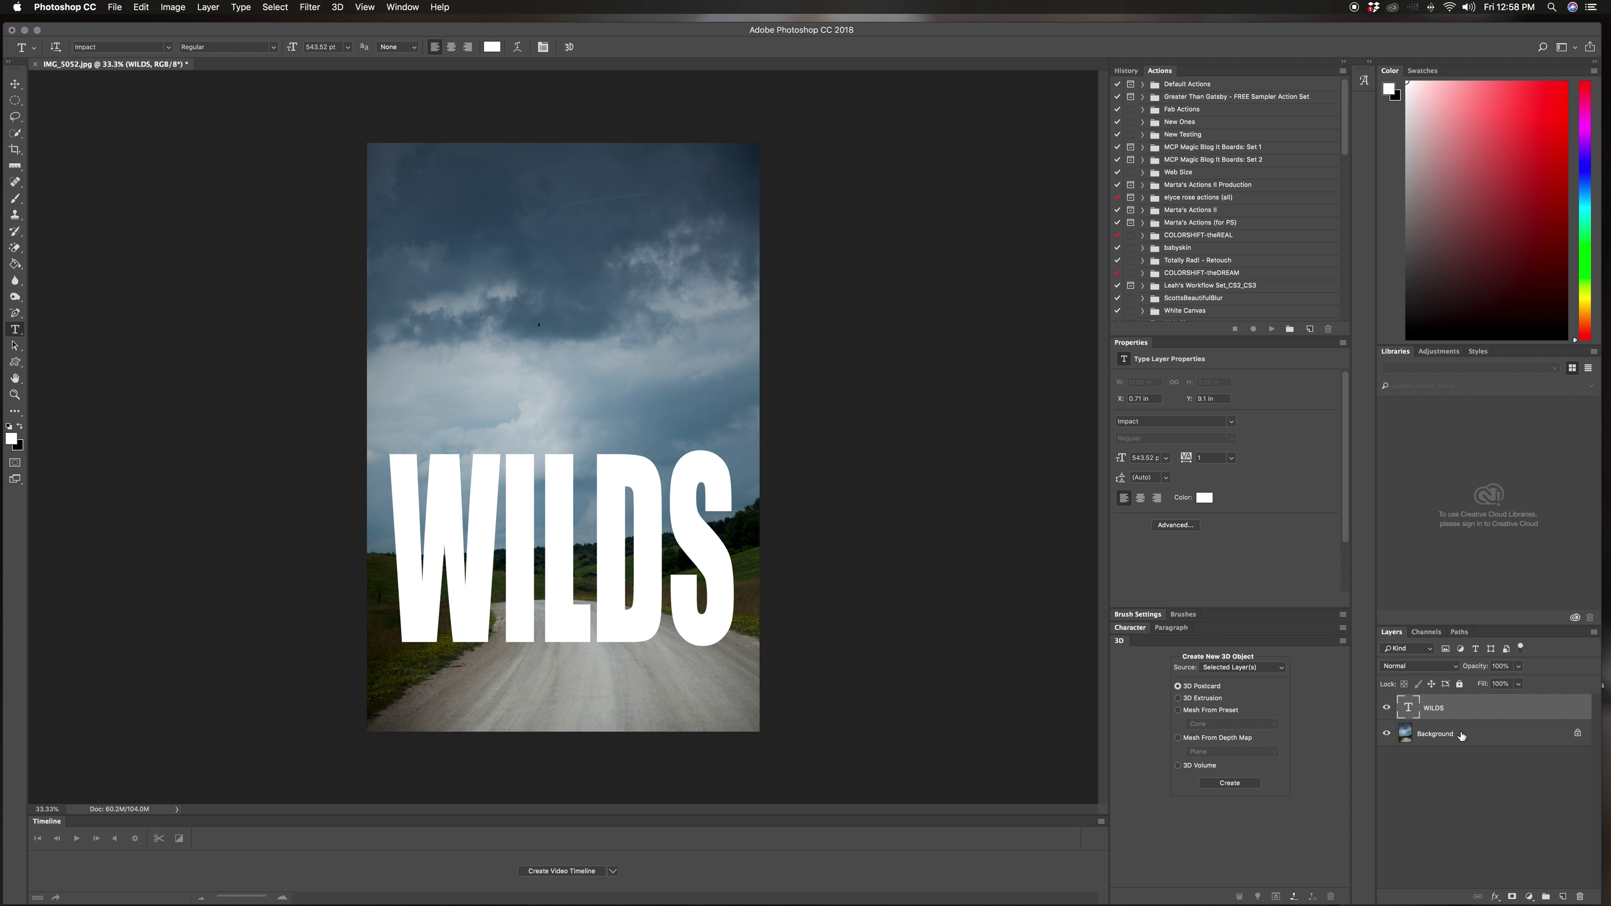
Step: Unlock the Background as Layer 0, then try and release a clipping mask on WILDS
{"action": "double_click", "coordinate": [1461, 735]}
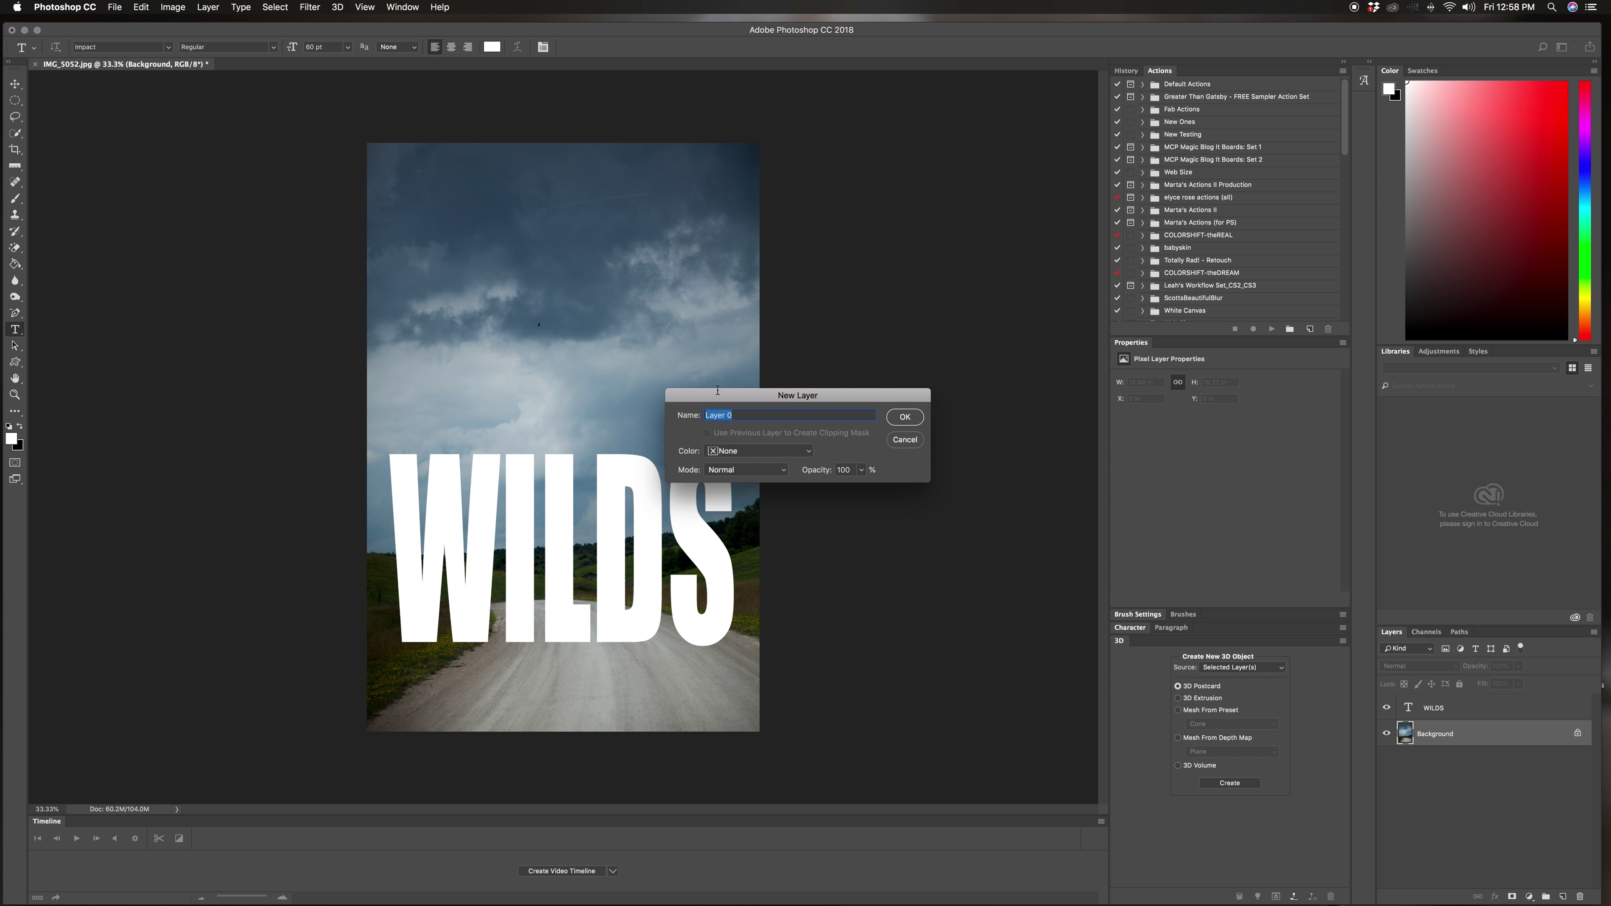
{"action": "left_click", "coordinate": [904, 417]}
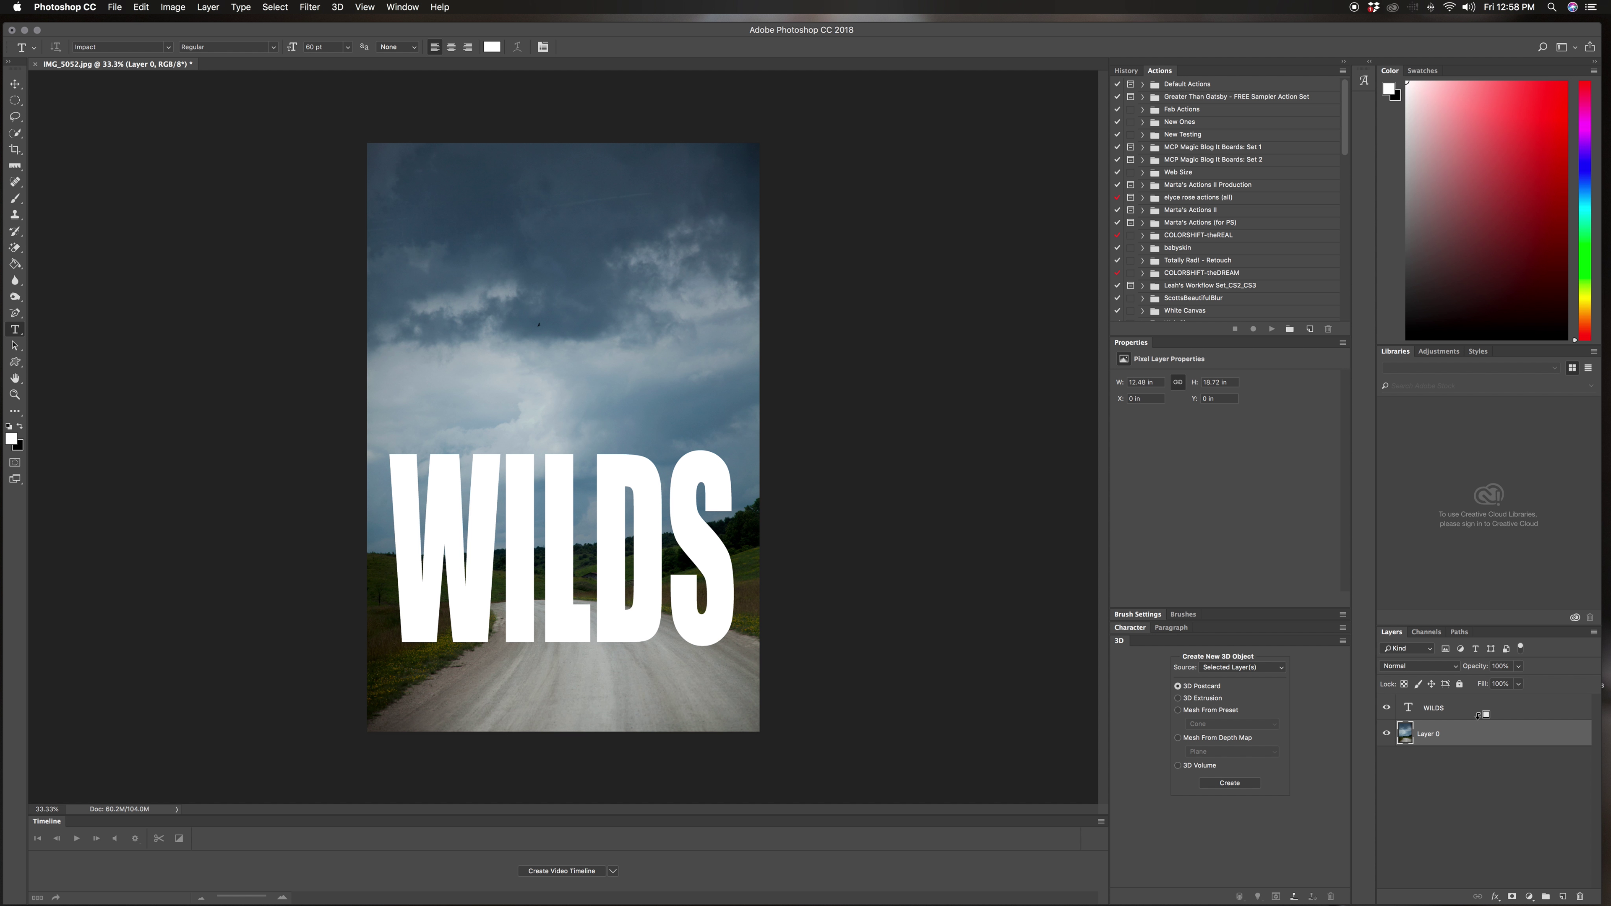
{"action": "left_click", "coordinate": [1478, 715], "text": "alt"}
{"action": "left_click", "coordinate": [1478, 717]}
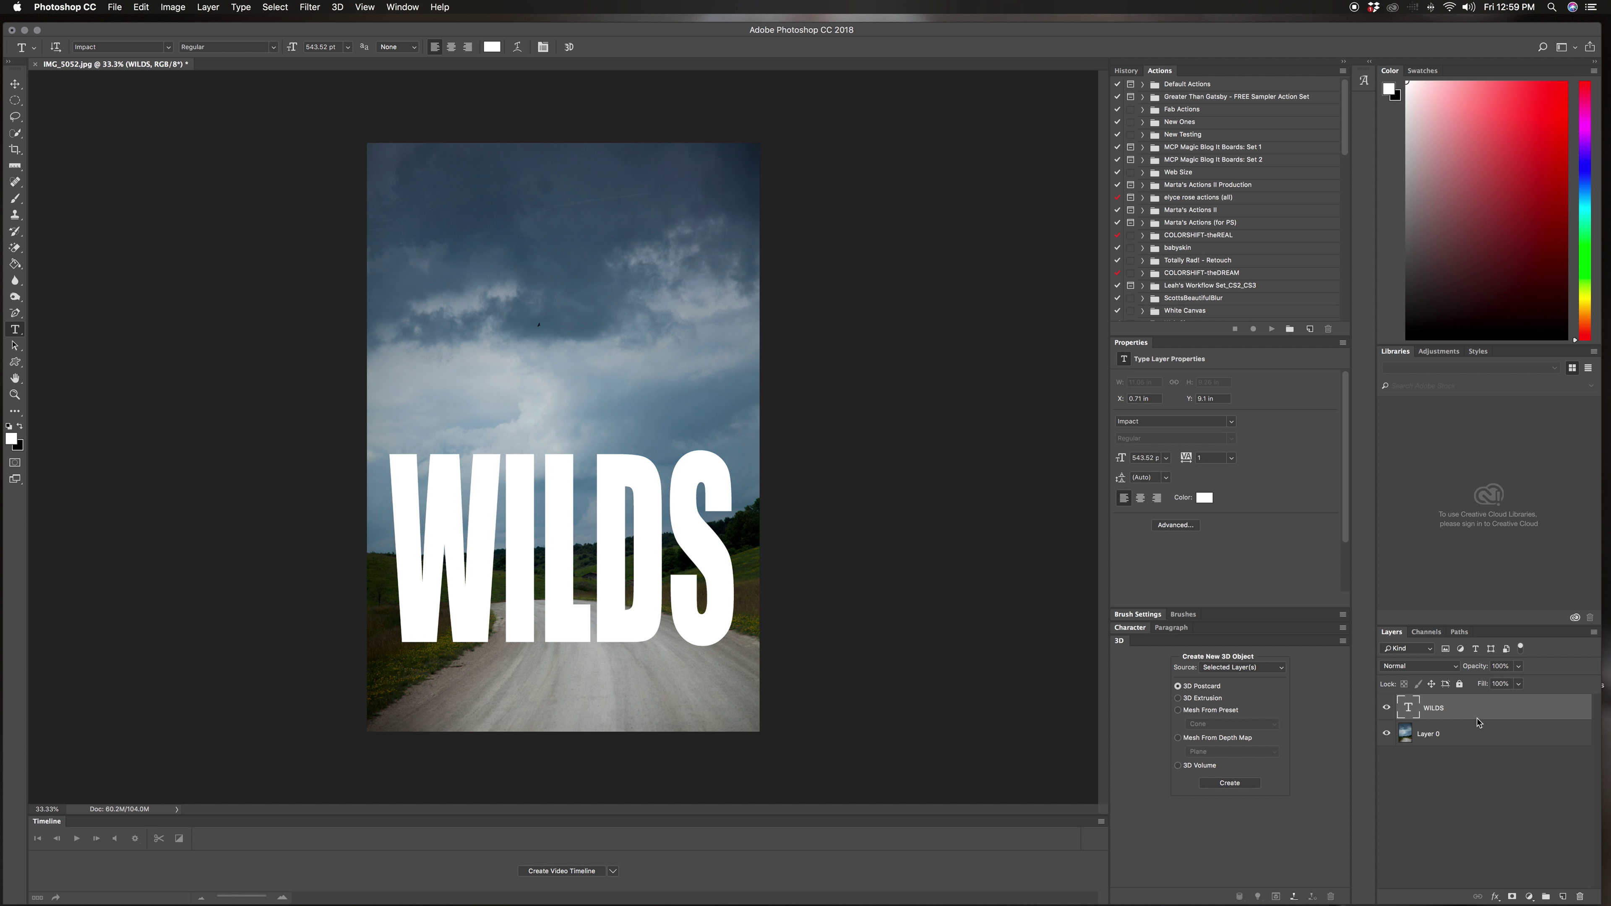
Step: Drag WILDS below Layer 0 and clip it, then undo twice so WILDS sits above the photo
{"action": "left_click", "coordinate": [1476, 717], "text": "alt"}
{"action": "left_click_drag", "start_coordinate": [1476, 712], "coordinate": [1476, 745]}
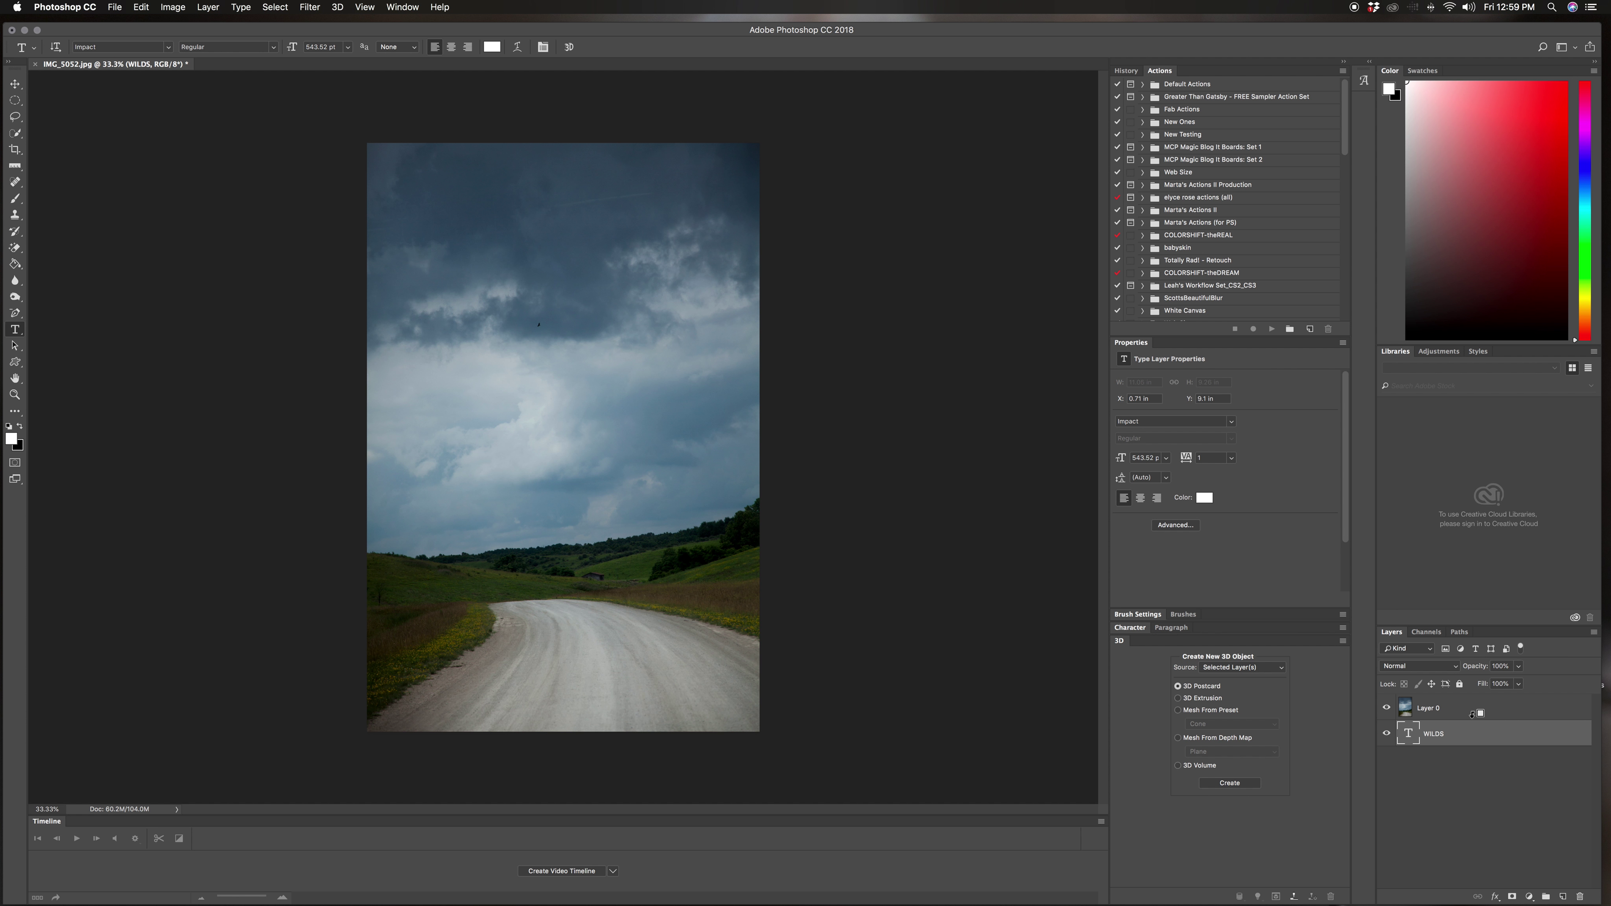
{"action": "left_click", "coordinate": [1473, 721], "text": "alt"}
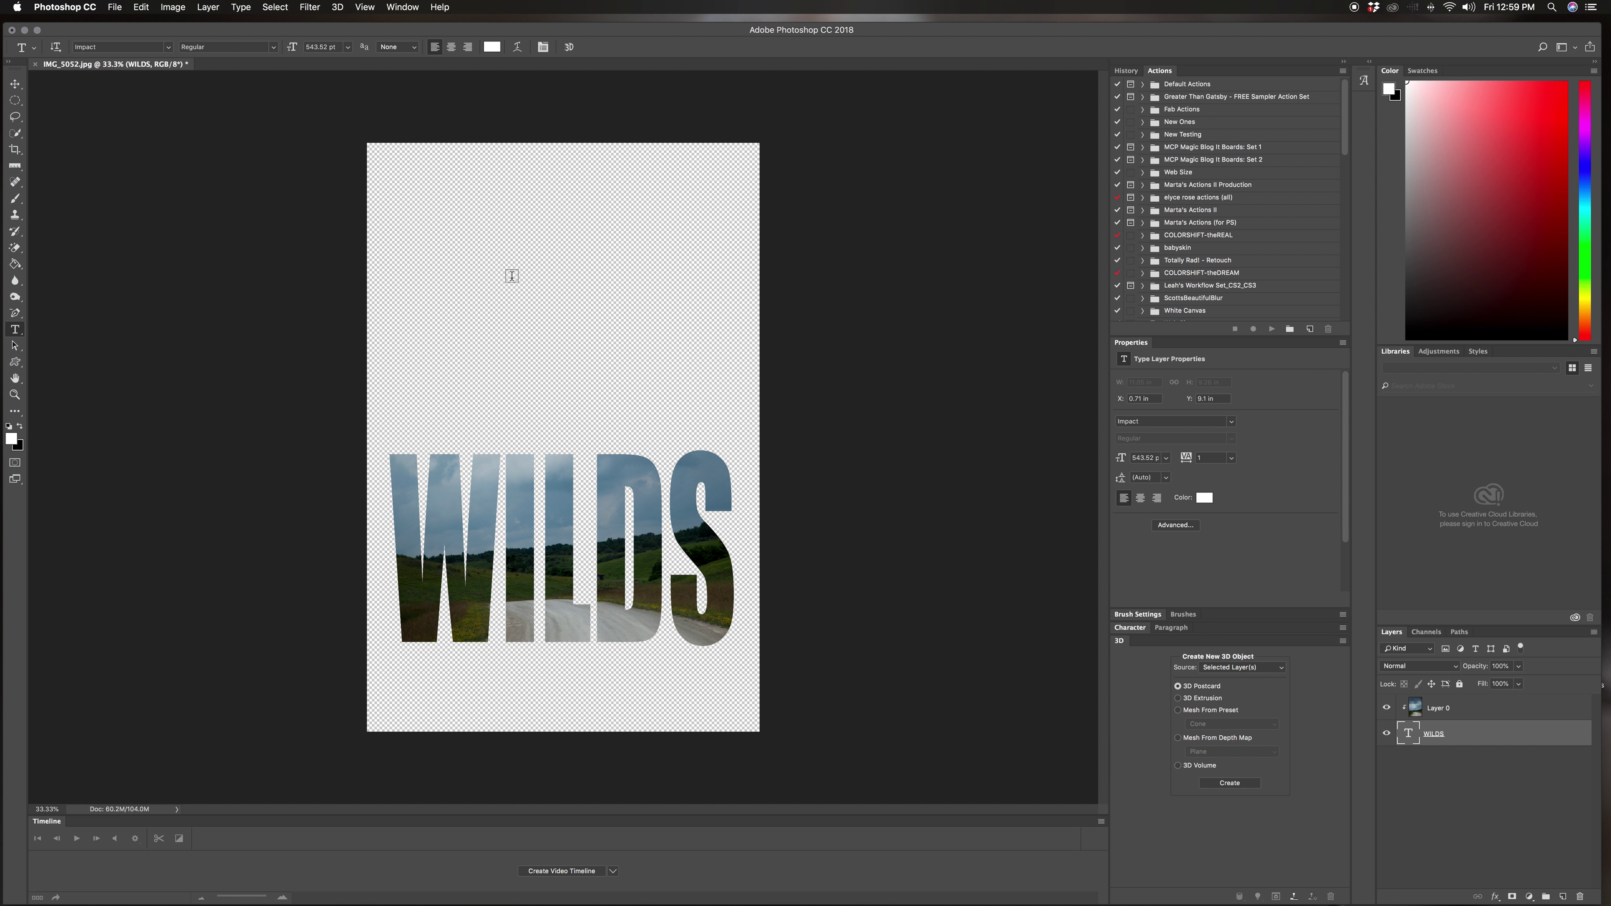
{"action": "left_click", "coordinate": [139, 8]}
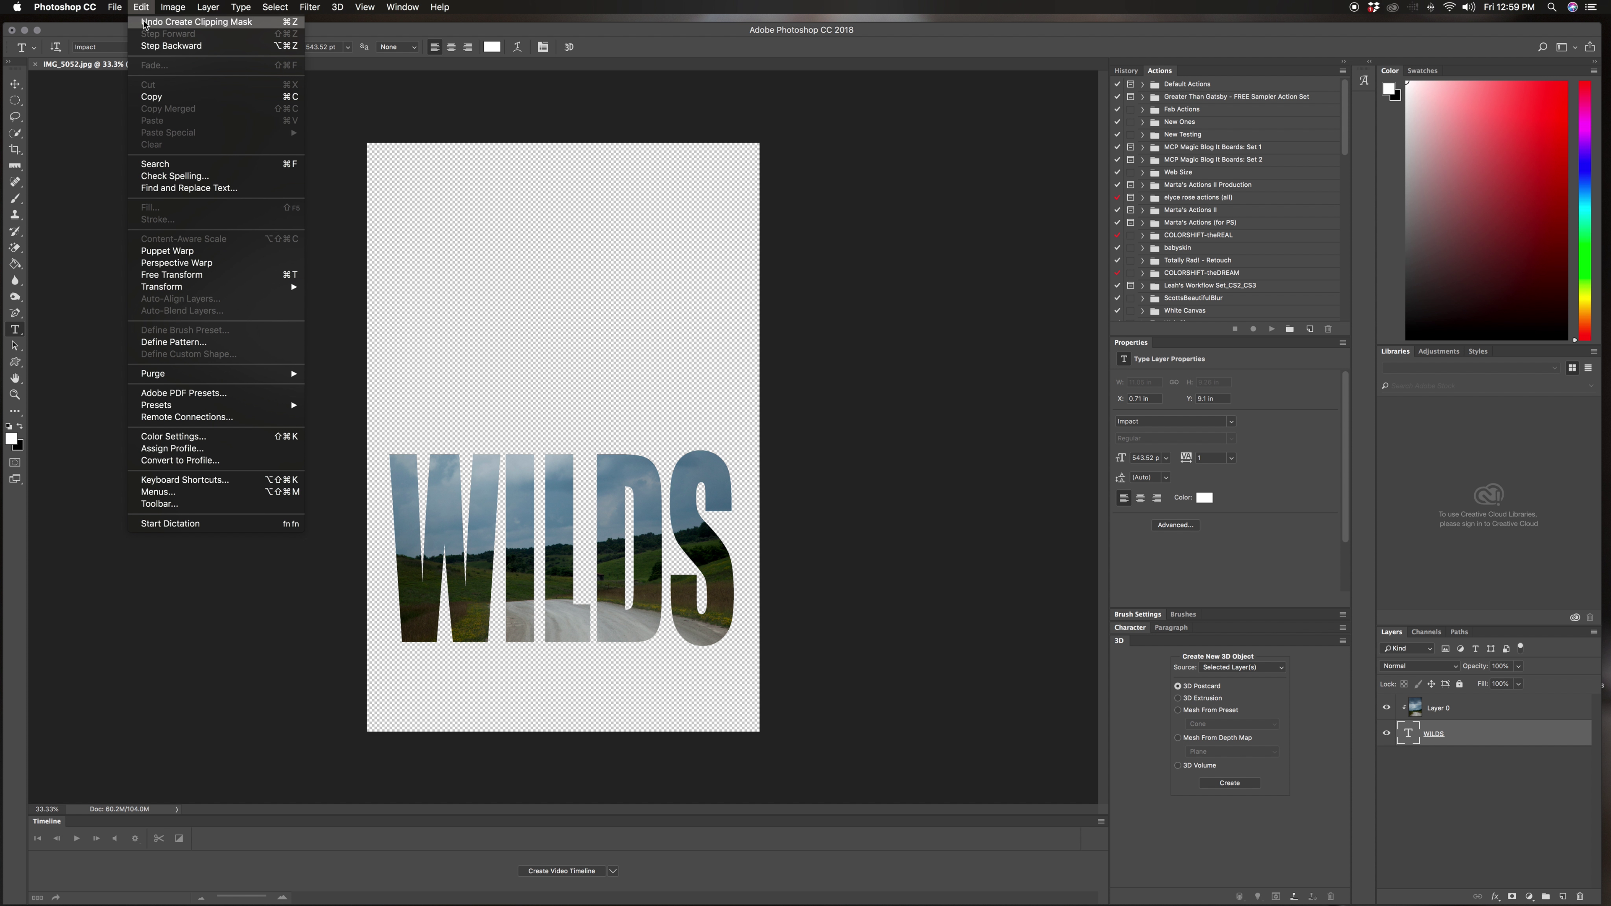
{"action": "left_click", "coordinate": [150, 26]}
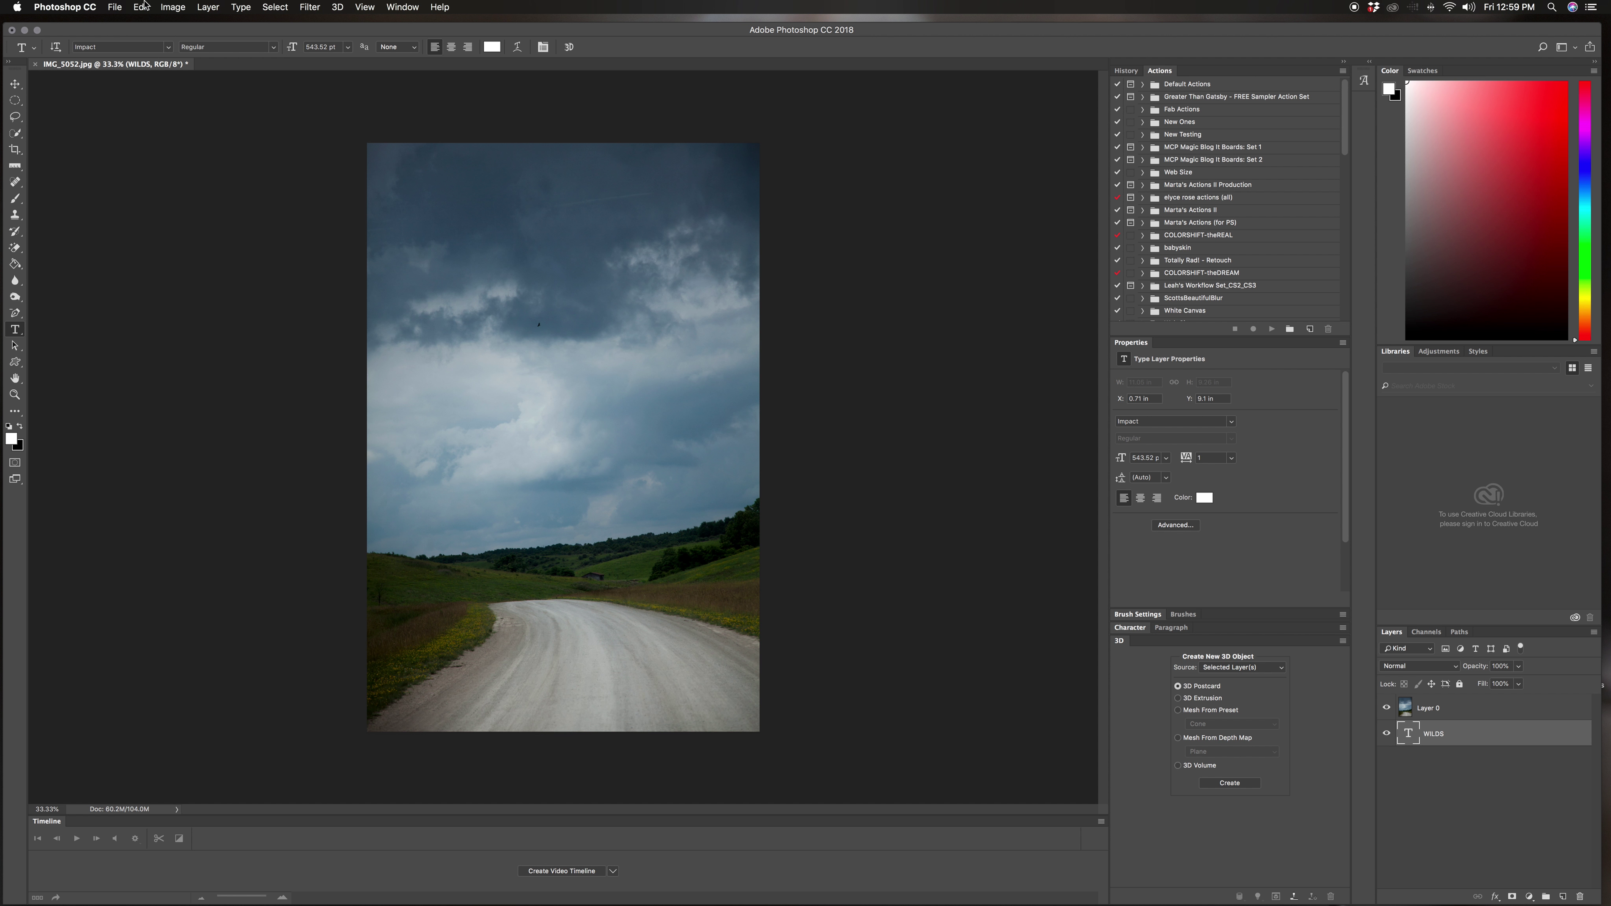
{"action": "left_click", "coordinate": [146, 6]}
Step: Step backward, move WILDS beneath Layer 0, and clip Layer 0 to the text
{"action": "left_click", "coordinate": [150, 46]}
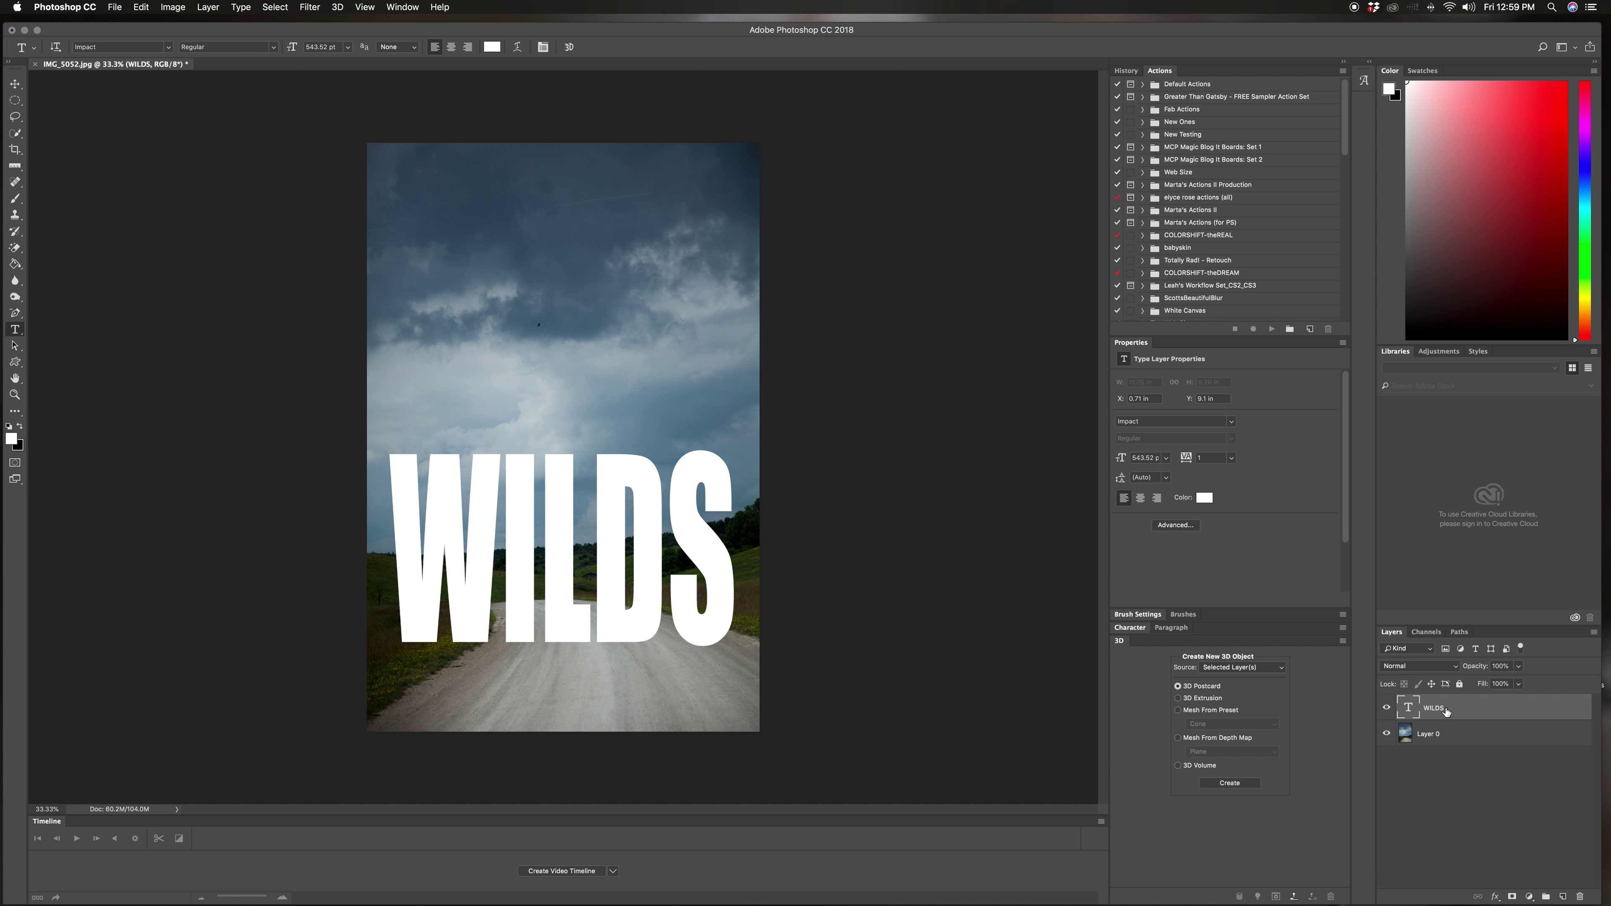
{"action": "left_click_drag", "start_coordinate": [1446, 712], "coordinate": [1446, 746]}
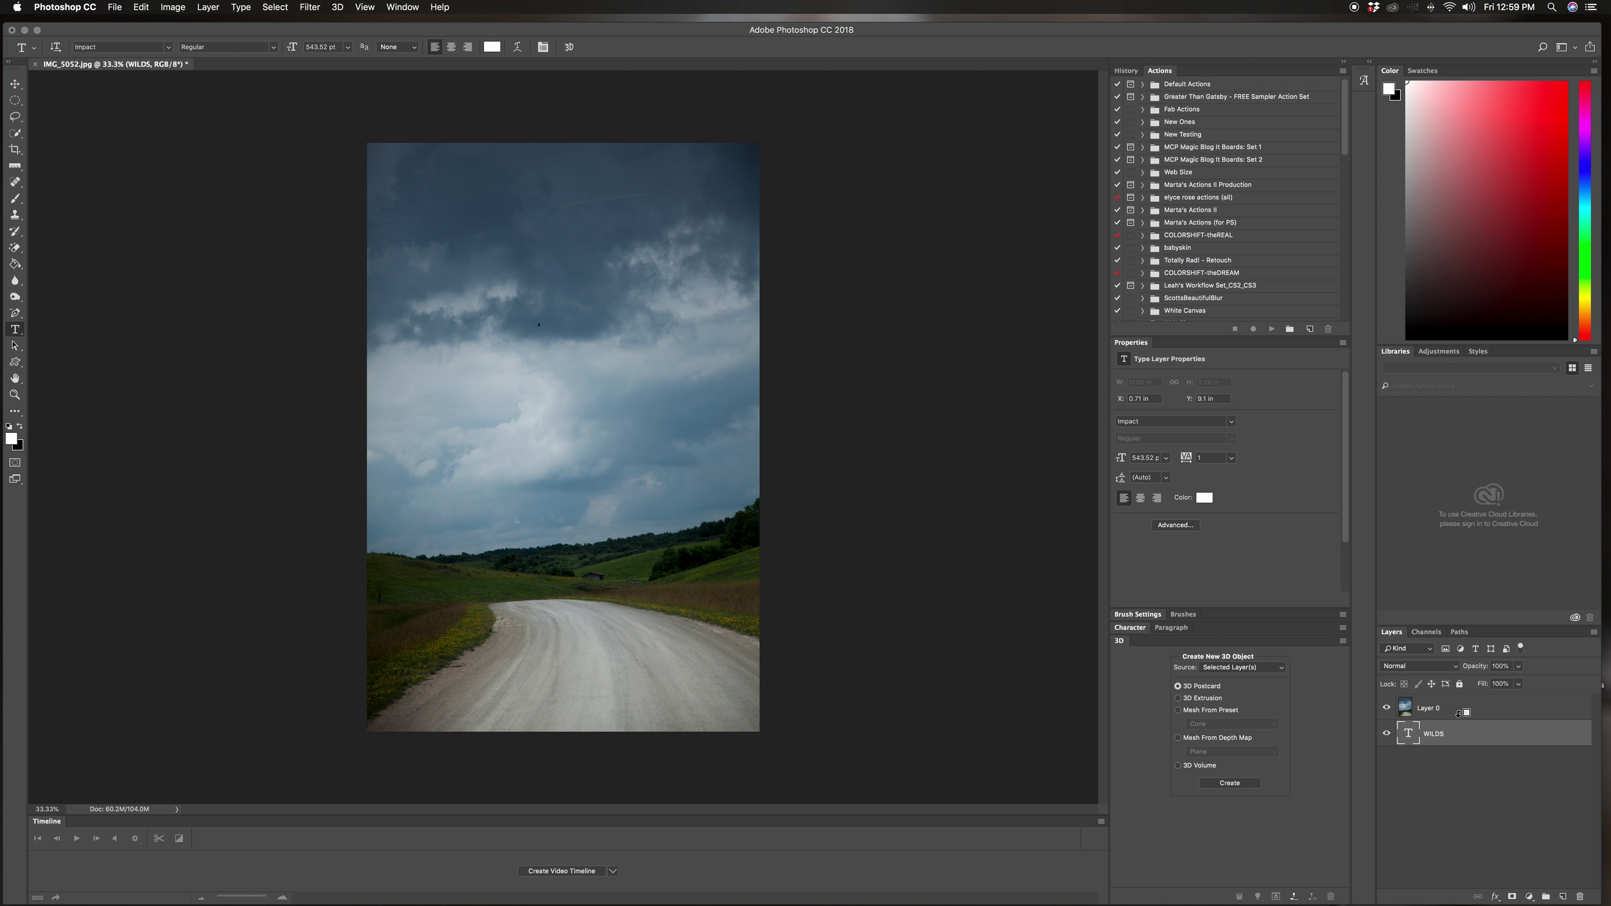
{"action": "left_click", "coordinate": [1458, 714], "text": "alt"}
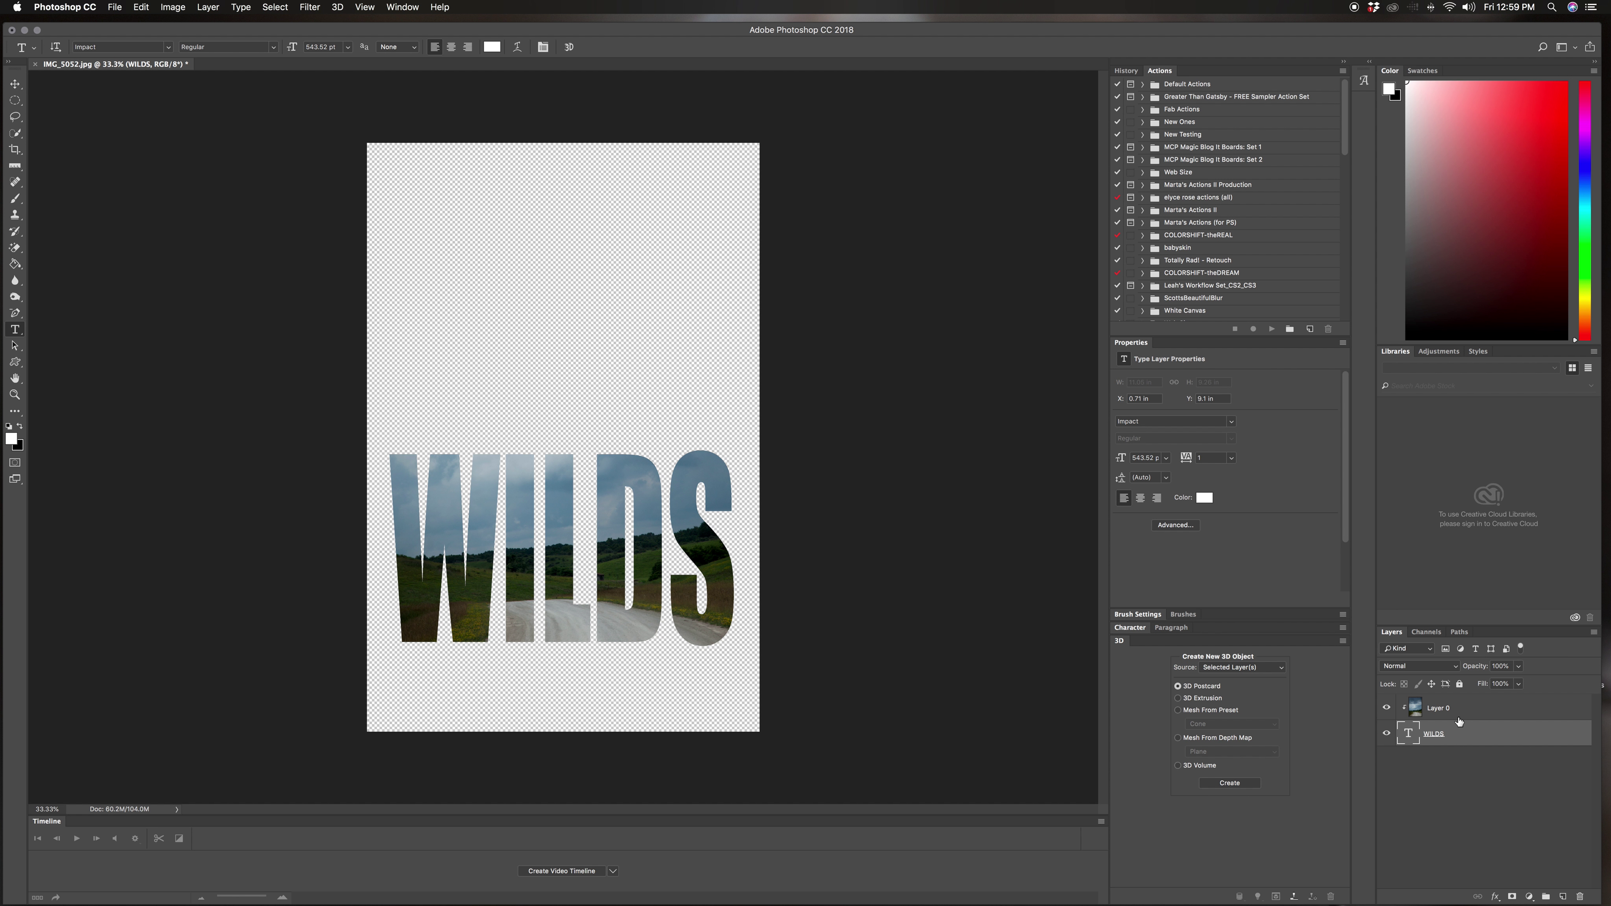
Step: Shift Layer 0's photo inside the letters to an offset of X 0.7 in, Y -0.42 in
{"action": "left_click", "coordinate": [14, 85]}
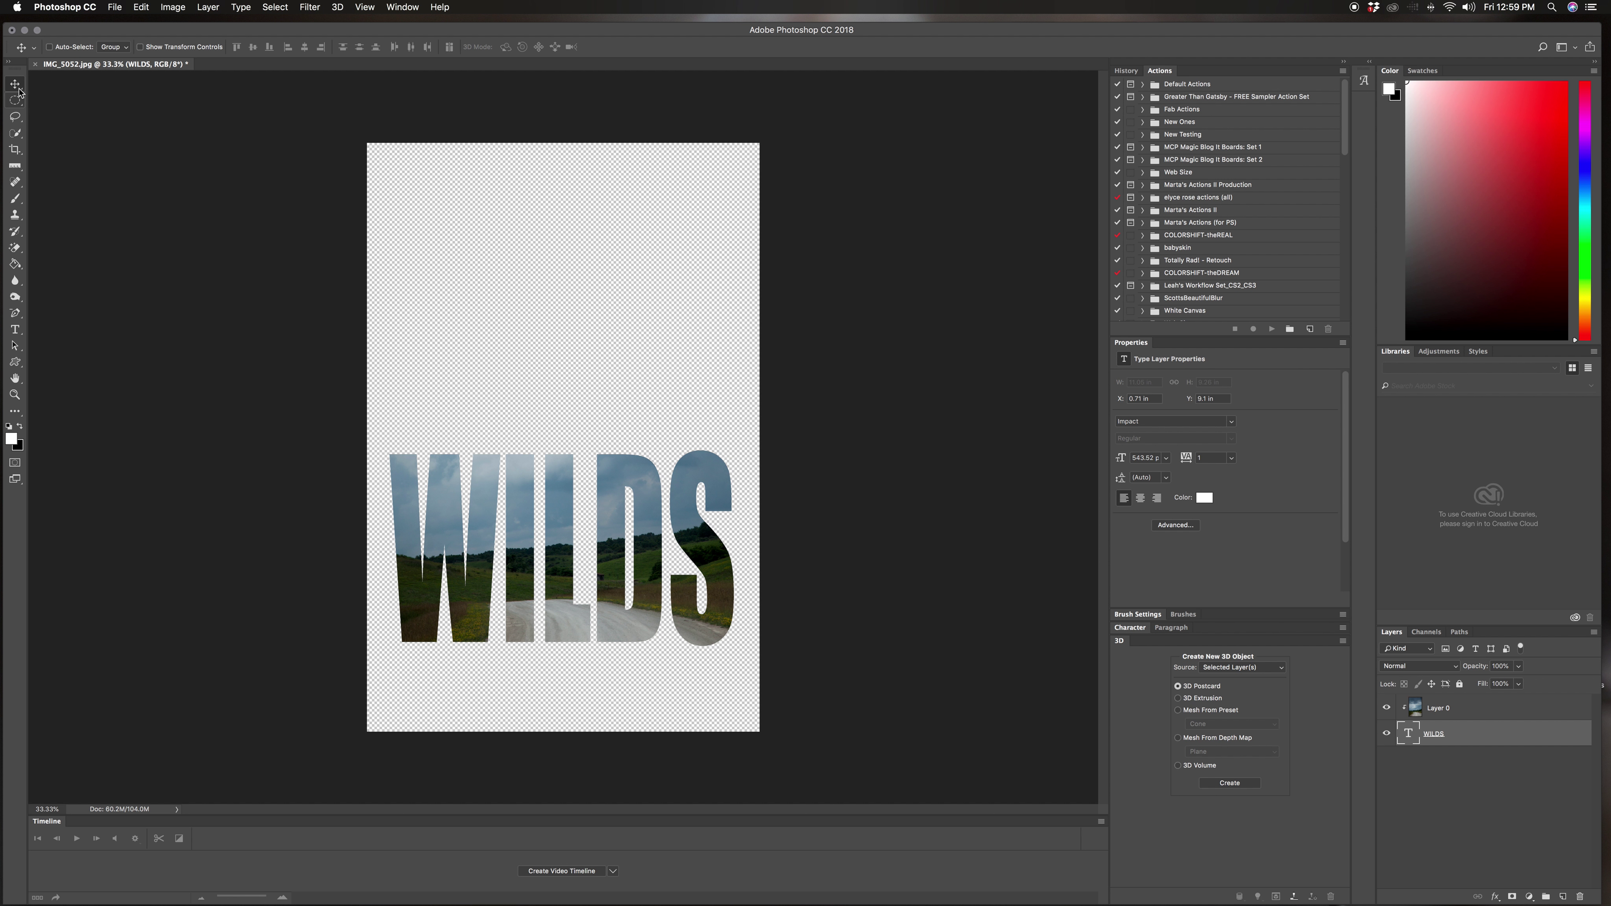
{"action": "mouse_move", "coordinate": [537, 506]}
{"action": "left_mouse_down"}
{"action": "mouse_move", "coordinate": [525, 496]}
{"action": "mouse_move", "coordinate": [495, 543]}
{"action": "mouse_move", "coordinate": [542, 518]}
{"action": "mouse_move", "coordinate": [553, 545]}
{"action": "mouse_move", "coordinate": [519, 551]}
{"action": "mouse_move", "coordinate": [501, 508]}
{"action": "mouse_move", "coordinate": [467, 505]}
{"action": "mouse_move", "coordinate": [527, 520]}
{"action": "left_mouse_up"}
{"action": "left_click", "coordinate": [1452, 712]}
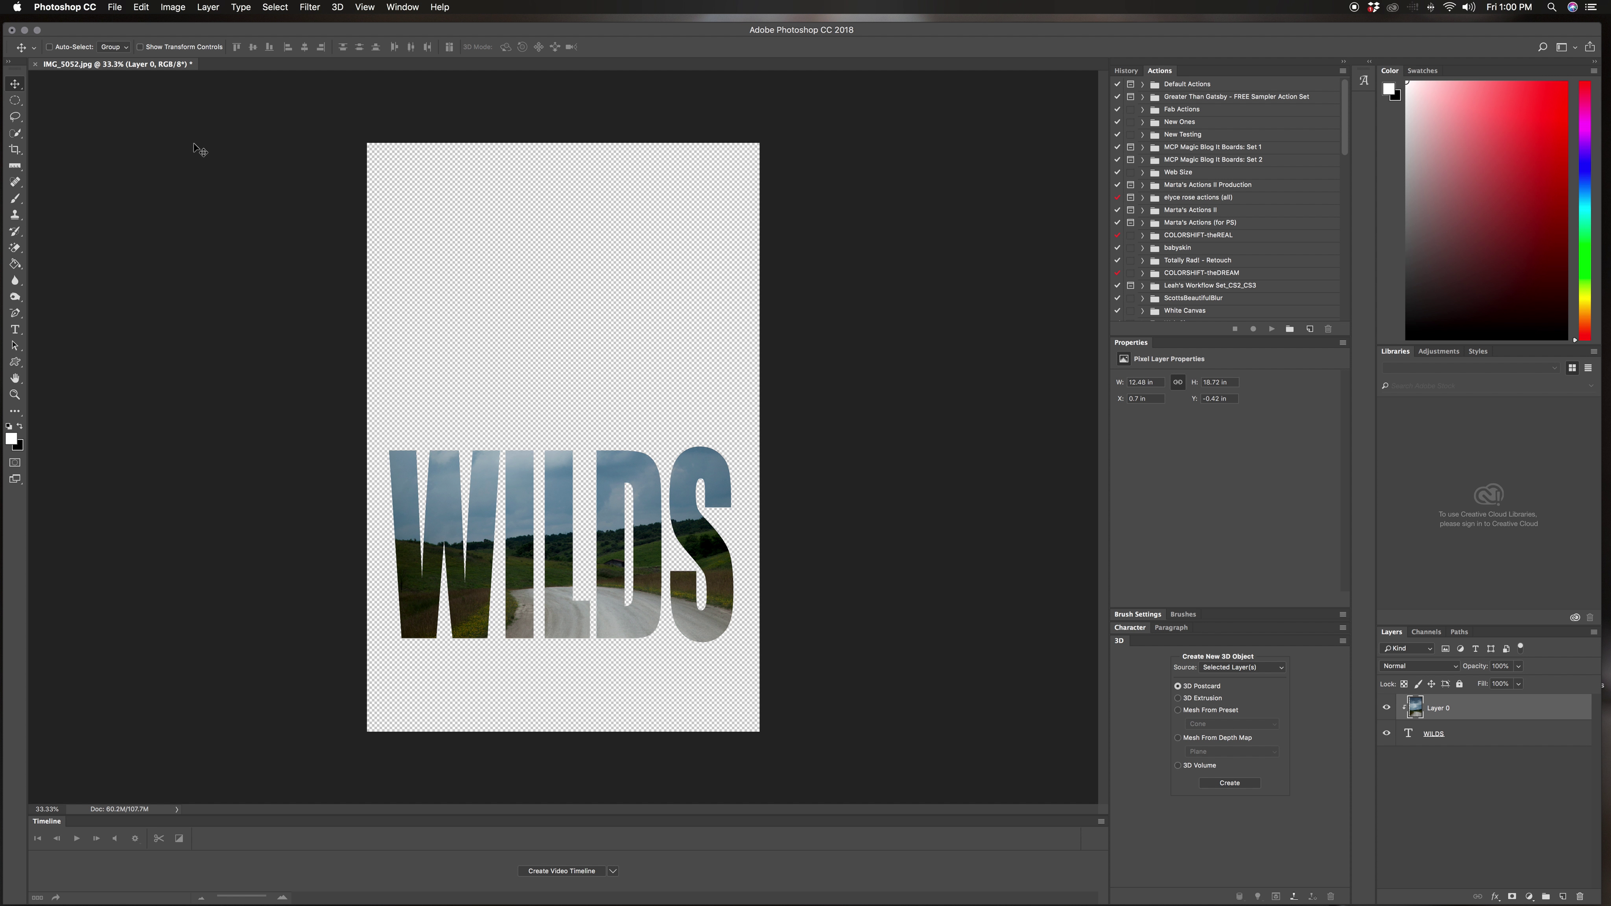
Step: Flatten the image onto white and crop off the top space to 12.48 × 11.583 in
{"action": "left_click", "coordinate": [207, 7]}
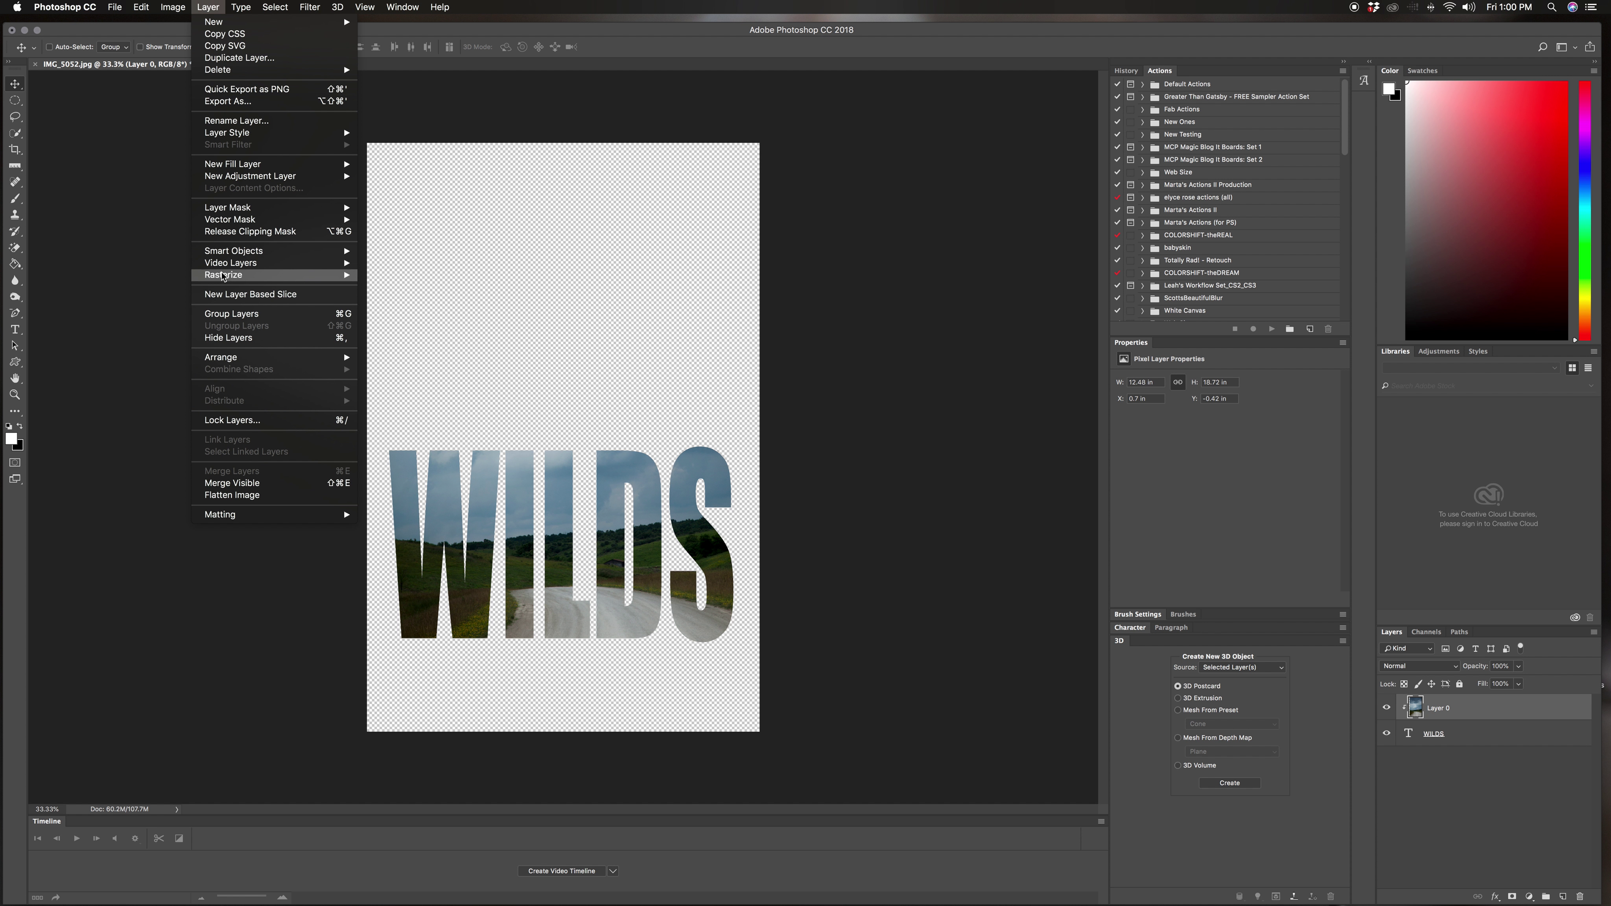
{"action": "left_click", "coordinate": [233, 497]}
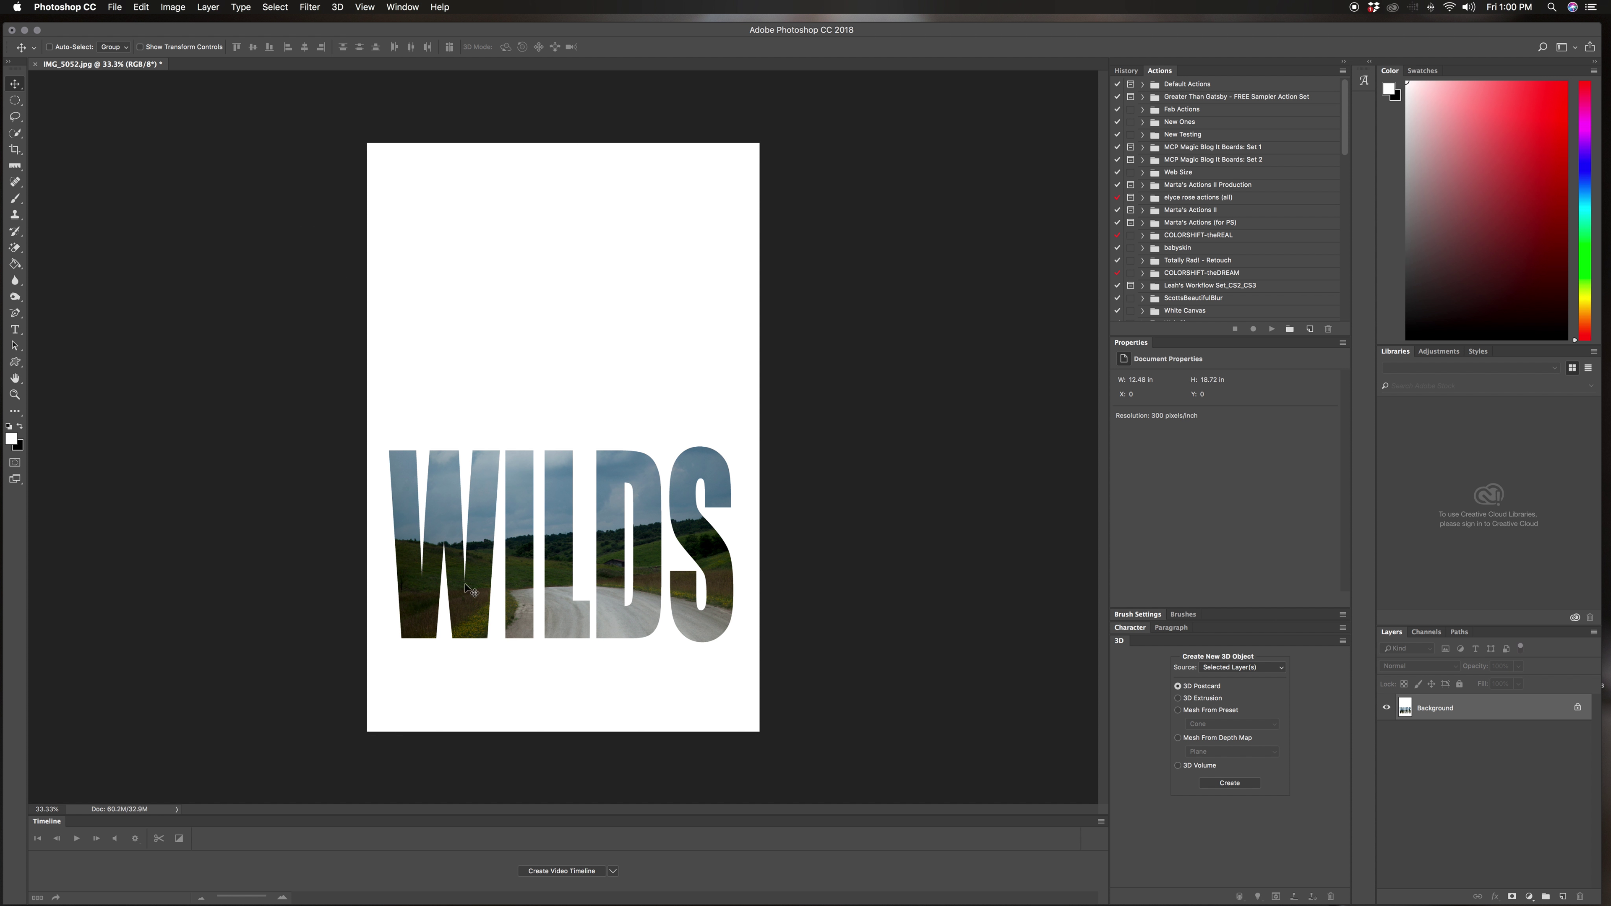
{"action": "left_click", "coordinate": [16, 149]}
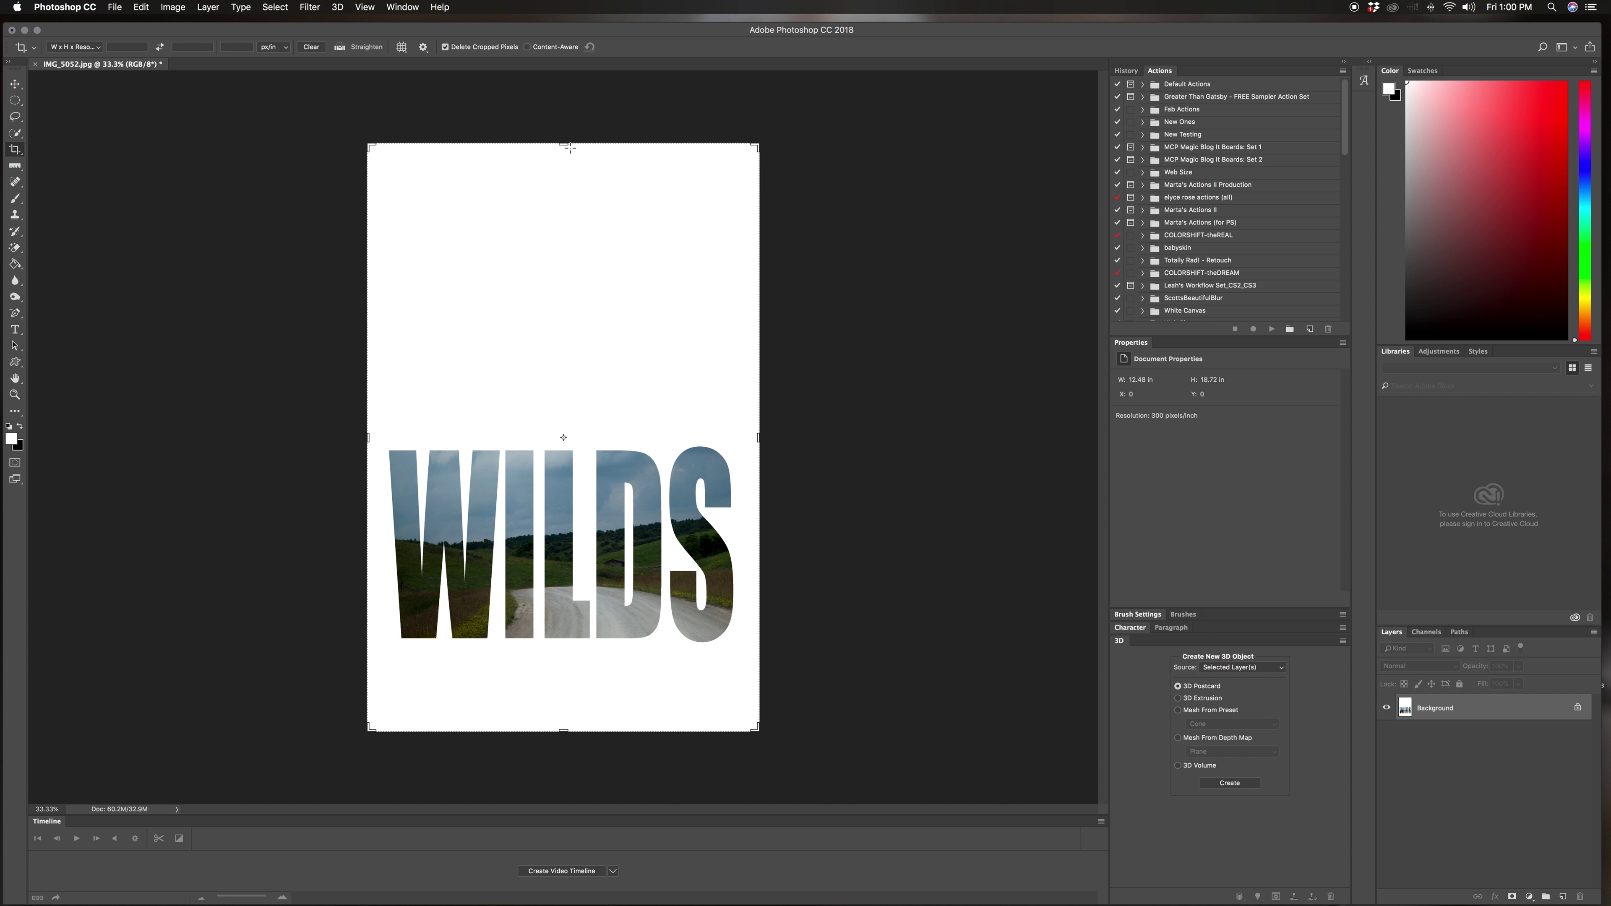
{"action": "left_click_drag", "start_coordinate": [570, 148], "coordinate": [565, 261]}
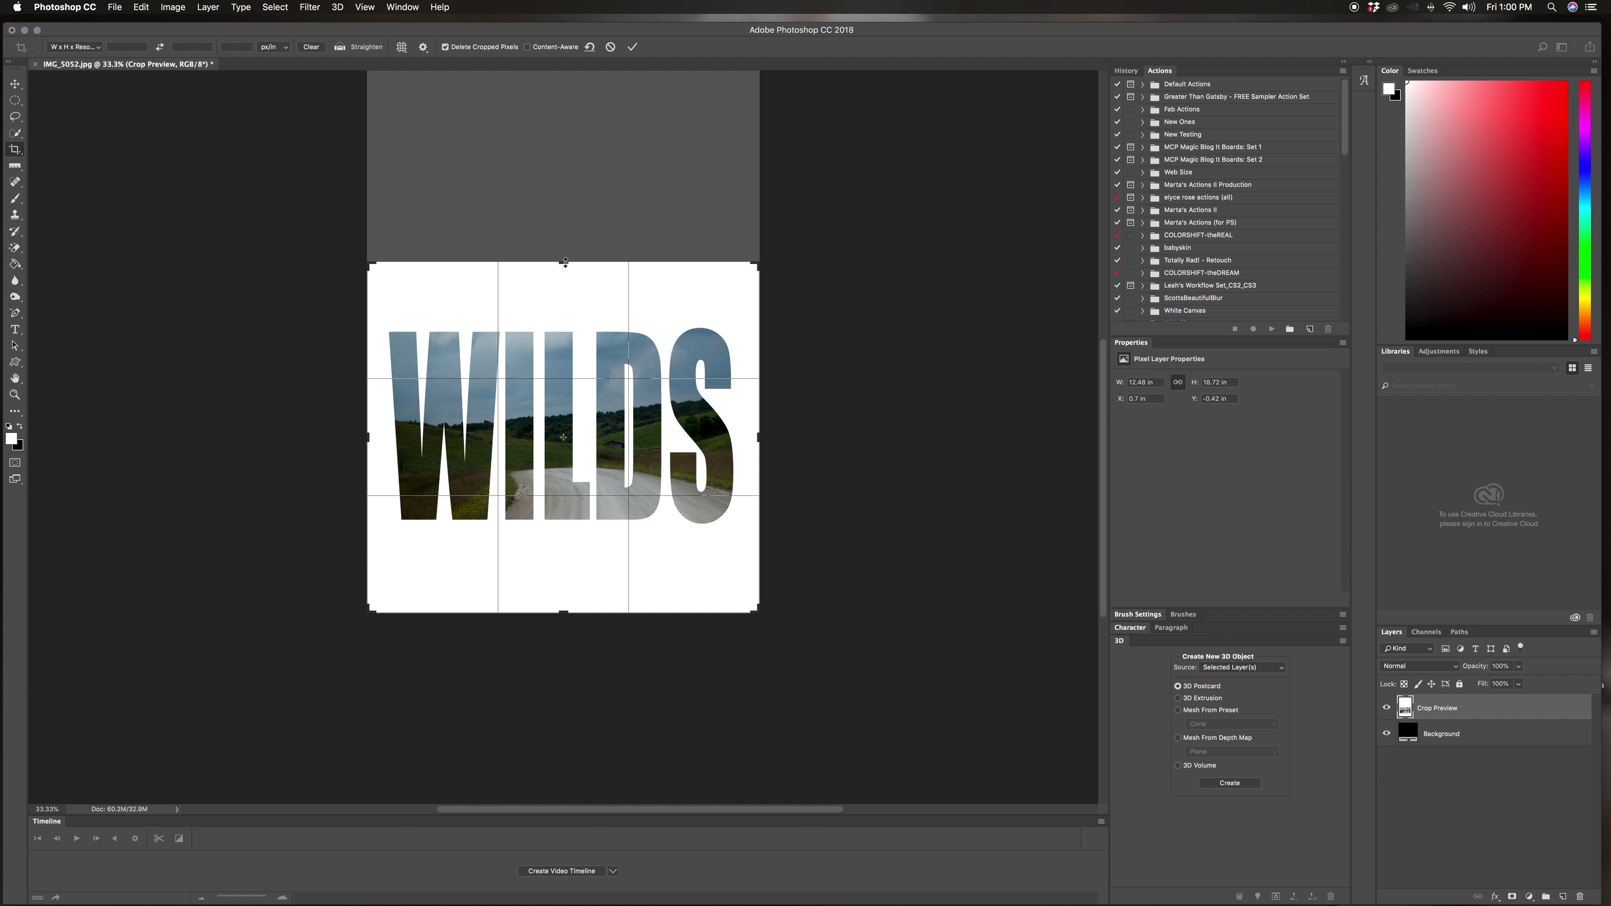
{"action": "key", "text": "Return"}
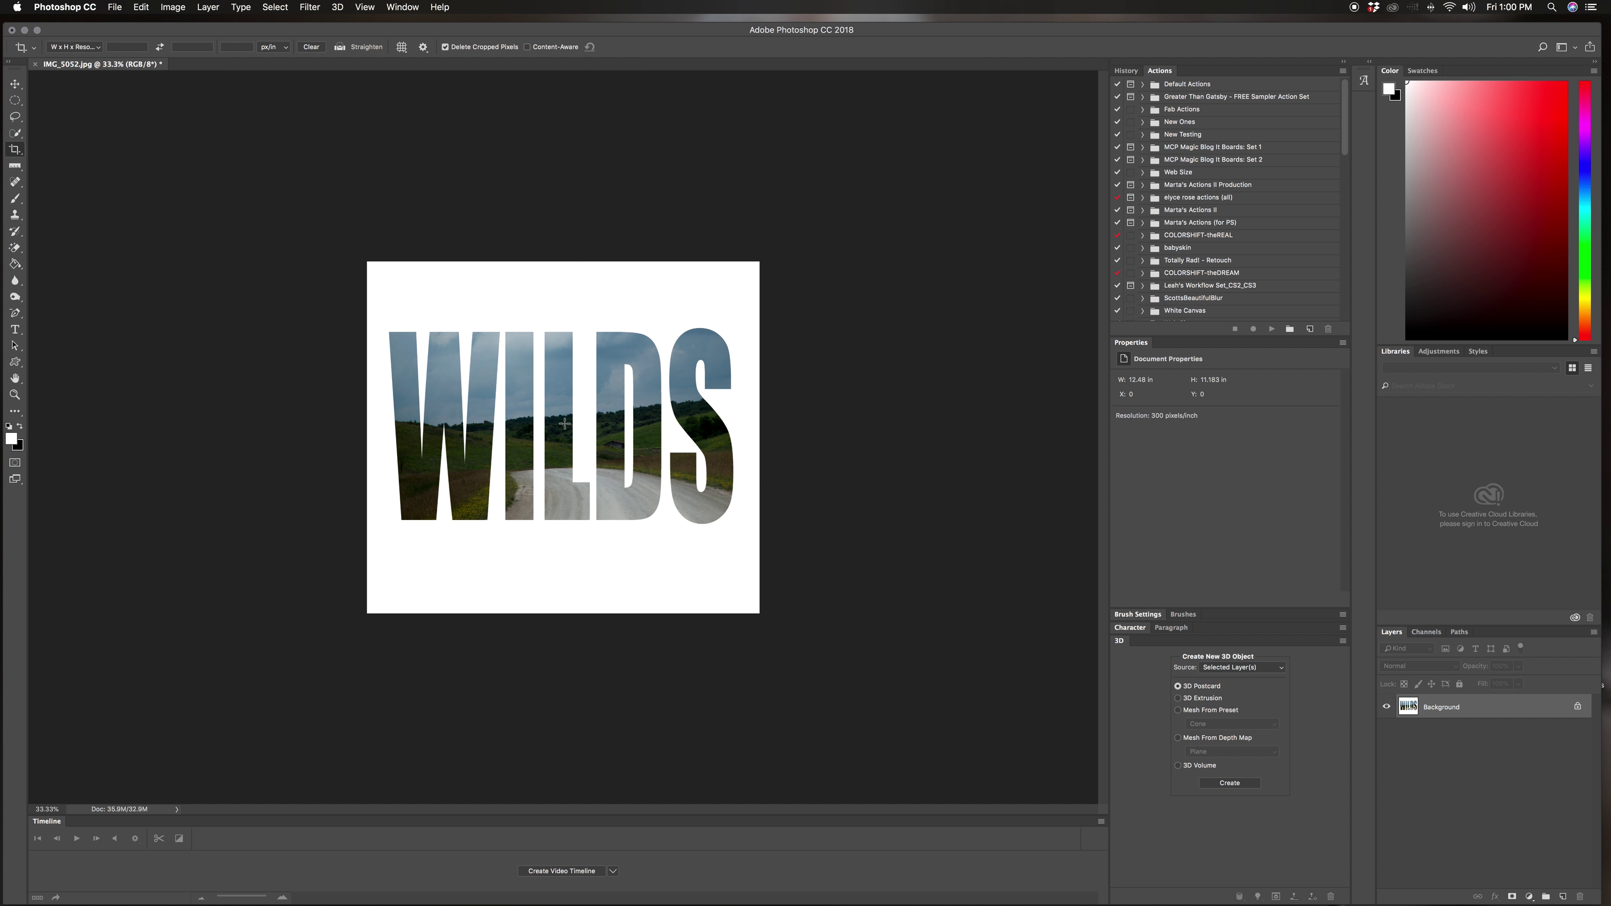